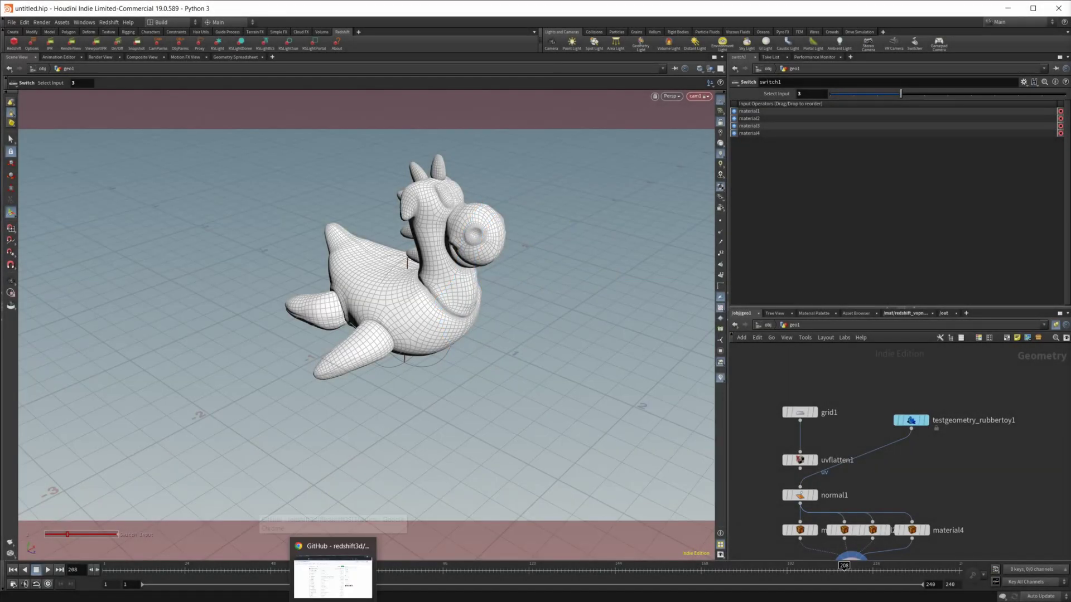
# - Bring up Chrome on the shader repository page and switch to the Google tab
pyautogui.click(333, 577)
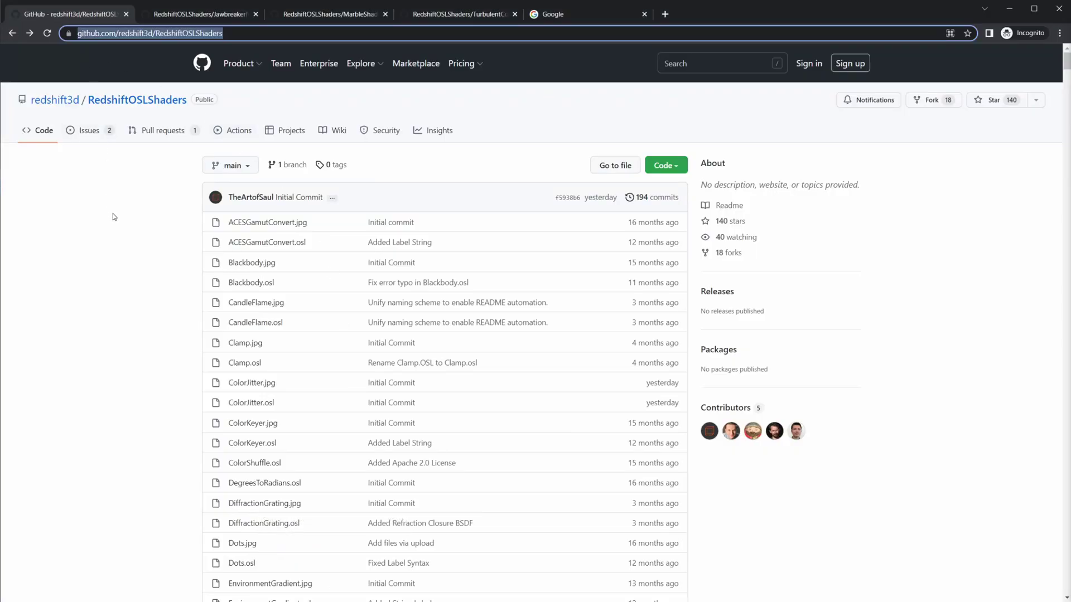
pyautogui.moveTo(222, 34); pyautogui.dragTo(93, 47)
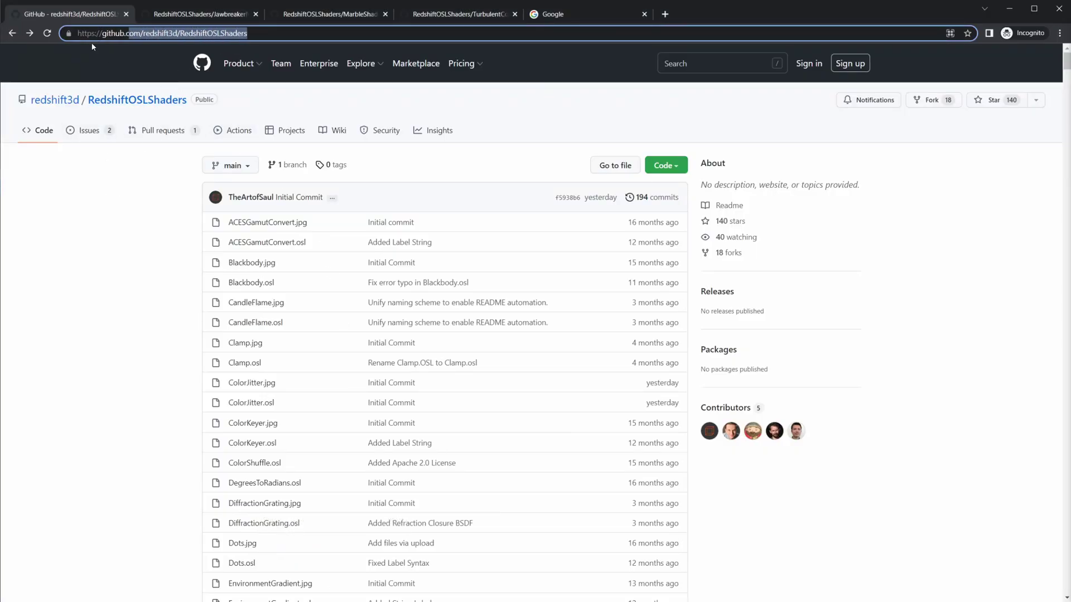
pyautogui.click(89, 176)
pyautogui.click(563, 11)
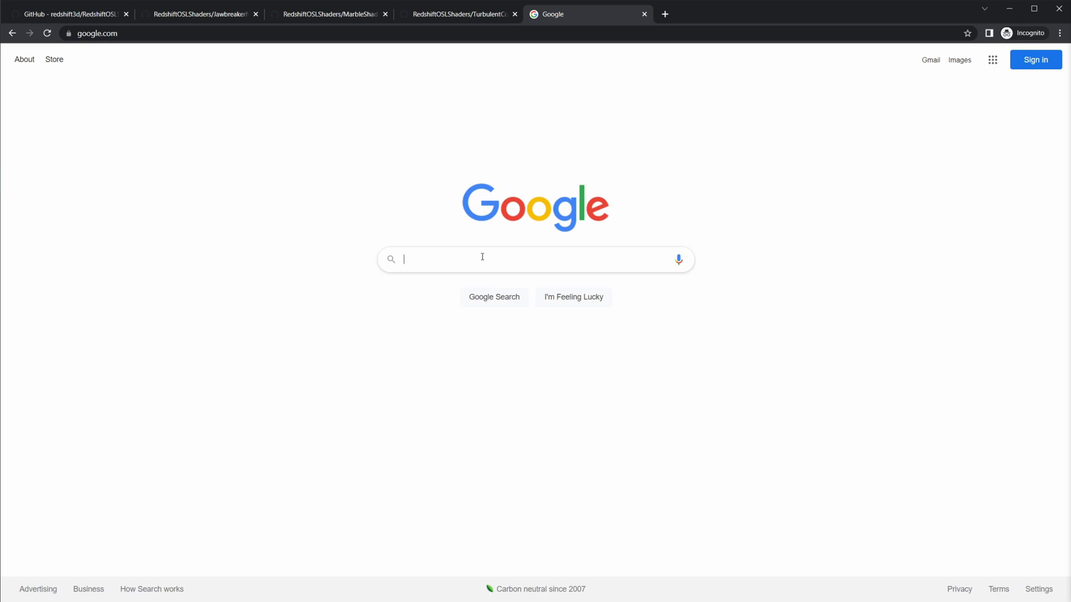
# - Search Google for 'redshift osl' and open the redshift3d RedshiftOSLShaders GitHub result
pyautogui.write('redshift old')
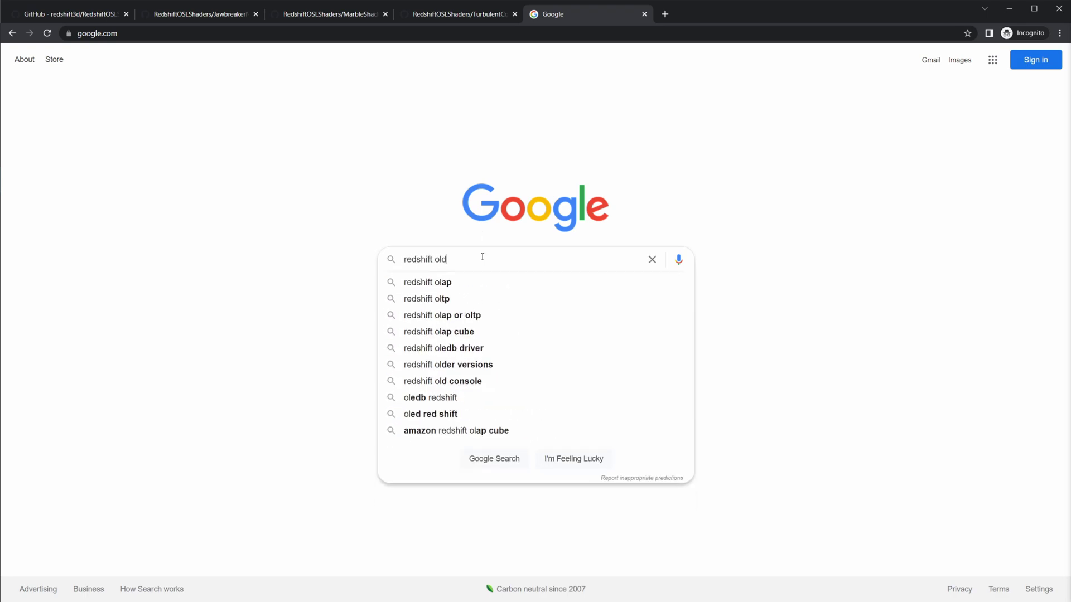
pyautogui.press('BackSpace')
pyautogui.press('BackSpace')
pyautogui.write('sl')
pyautogui.press('Return')
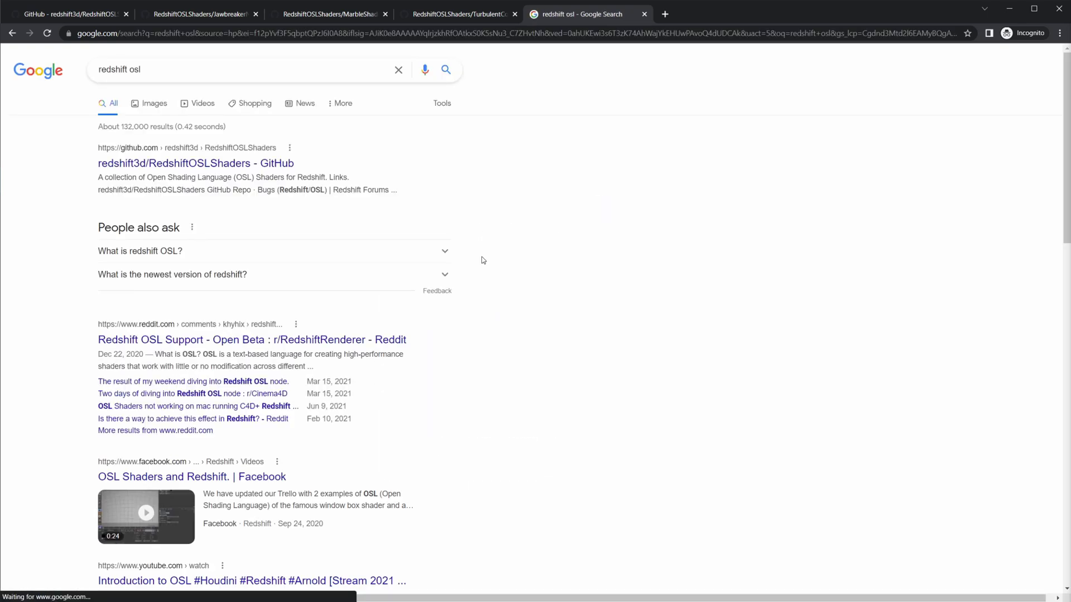
pyautogui.click(184, 163)
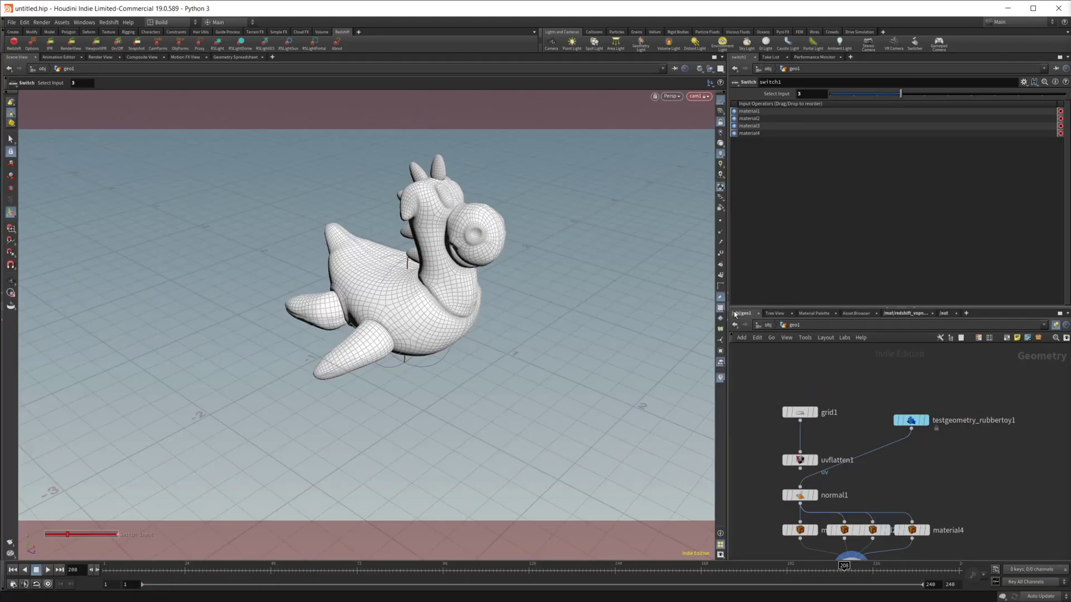
# - Enter /mat/redshift_vopnet4 and show rsOSL1's code, moving the Render View aside
pyautogui.click(909, 313)
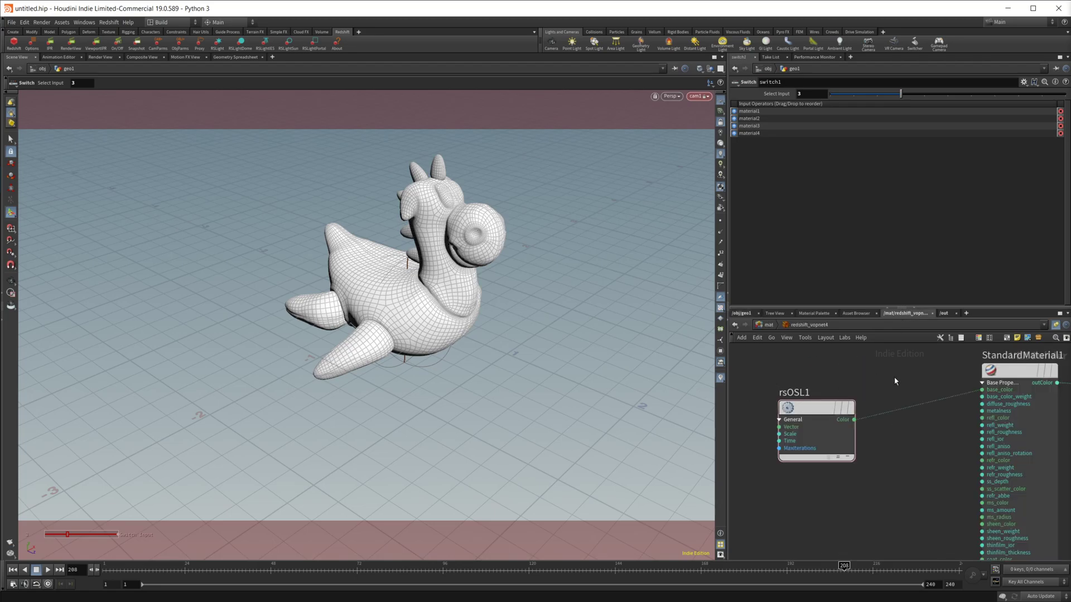
pyautogui.click(861, 399)
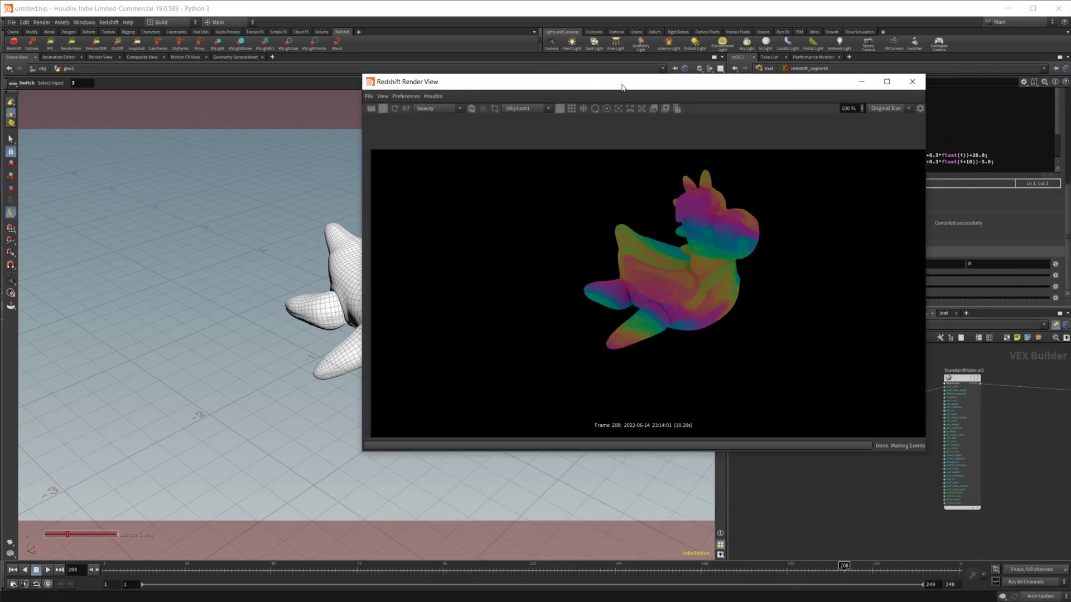
pyautogui.moveTo(622, 87); pyautogui.dragTo(388, 130)
# - Compare the repository page with Houdini, shifting the Render View further left
pyautogui.hotkey('alt', 'Tab')
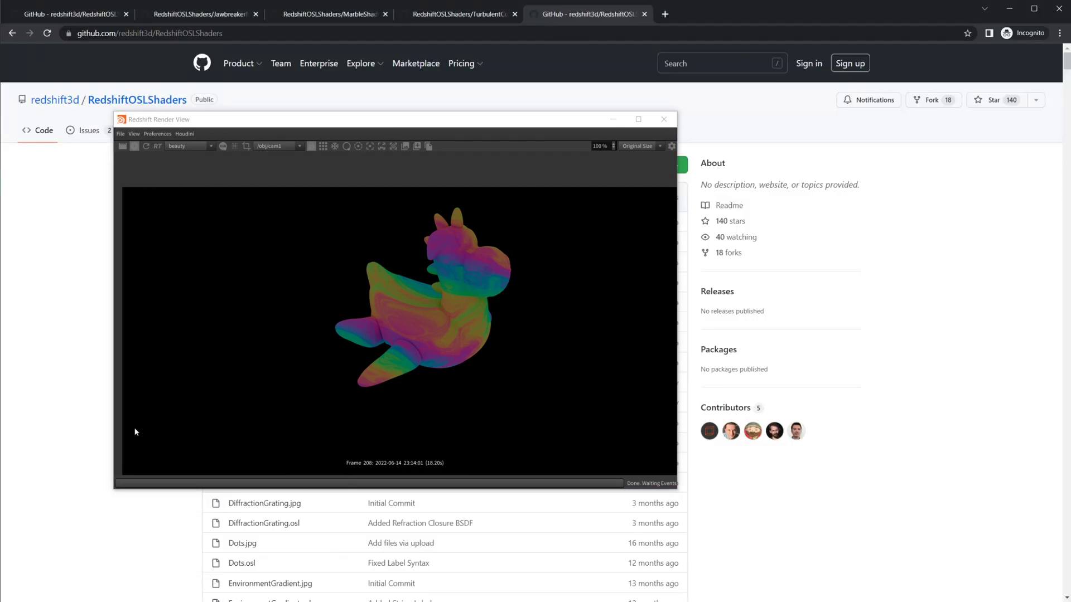
pyautogui.moveTo(578, 124); pyautogui.dragTo(1070, 133)
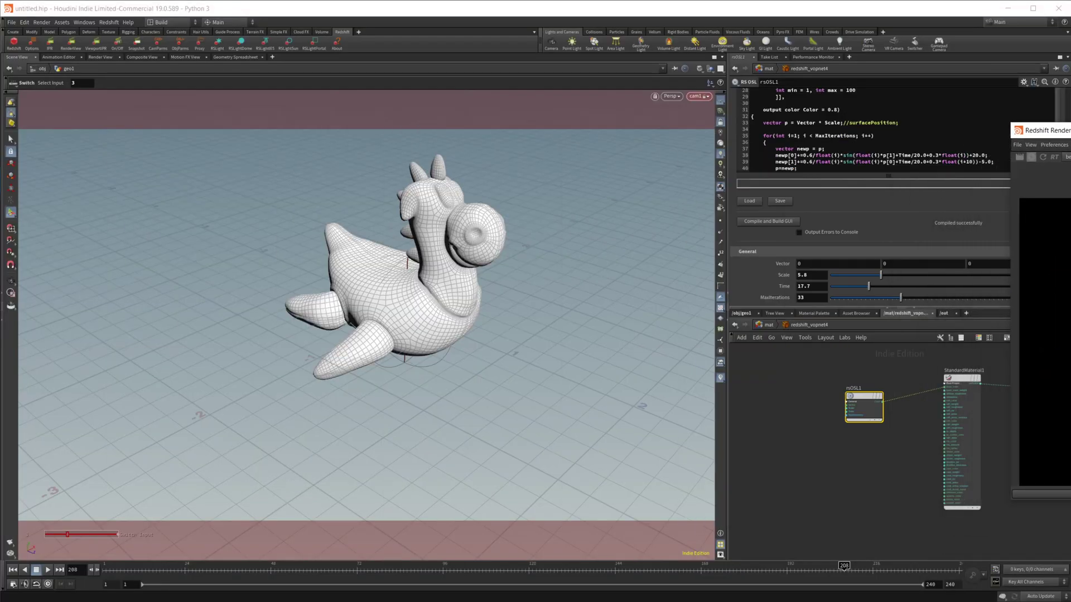
pyautogui.hotkey('alt', 'Tab')
pyautogui.scroll(-20, 165, 396)
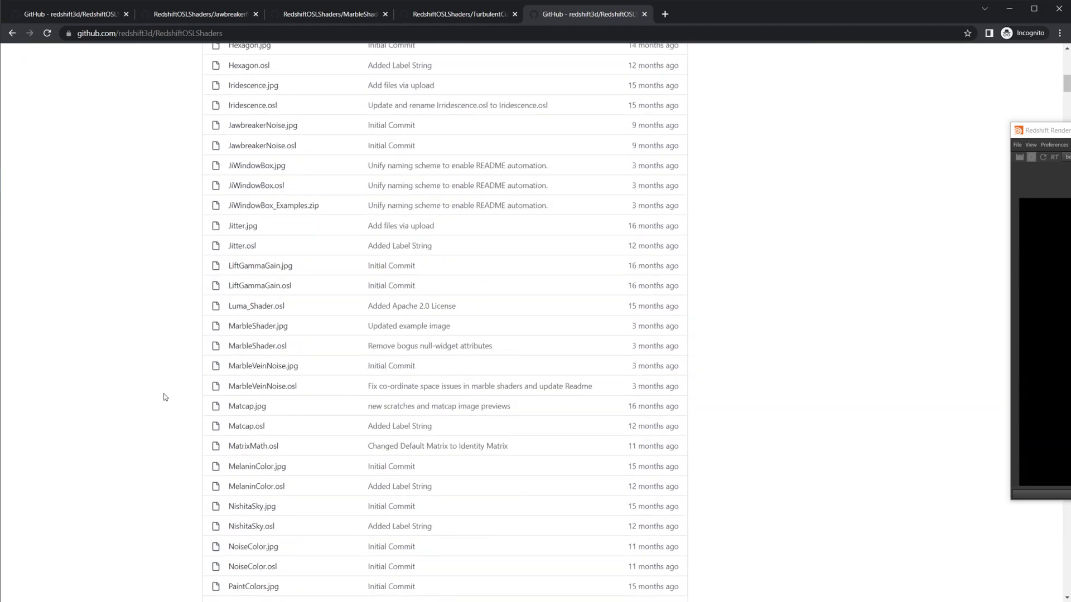
pyautogui.scroll(-8, 165, 396)
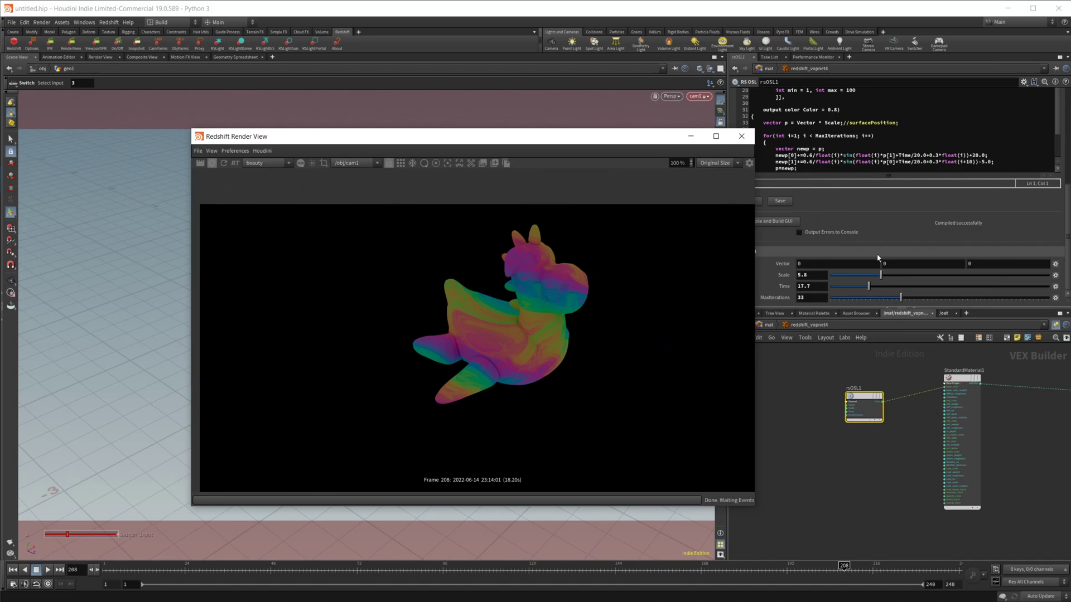
pyautogui.moveTo(584, 136); pyautogui.dragTo(472, 136)
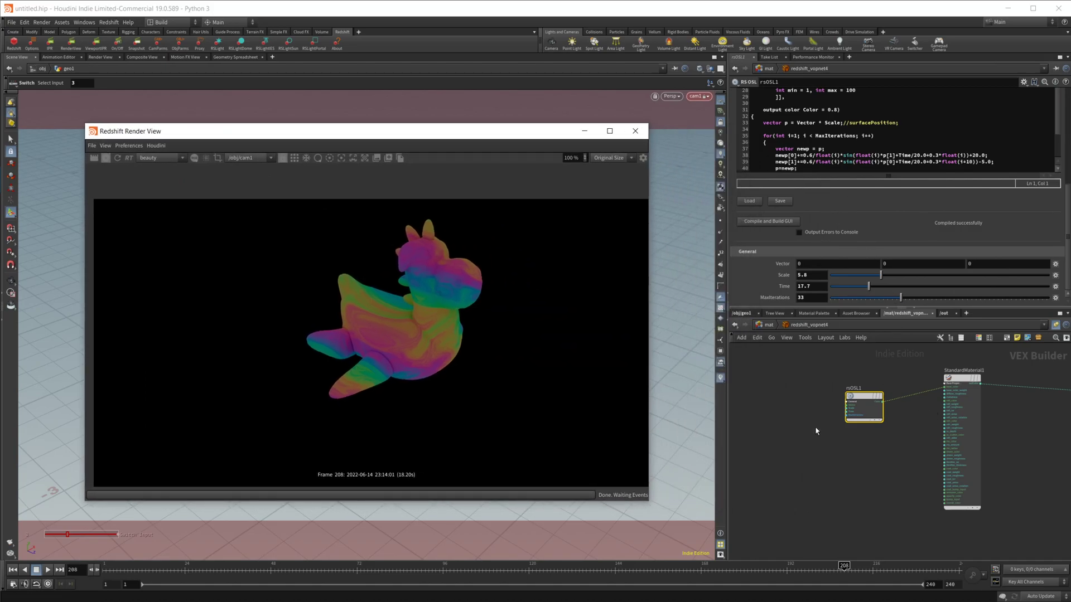
# - Add a new RS OSL node, rsOSL2, to the material network
pyautogui.press('Tab')
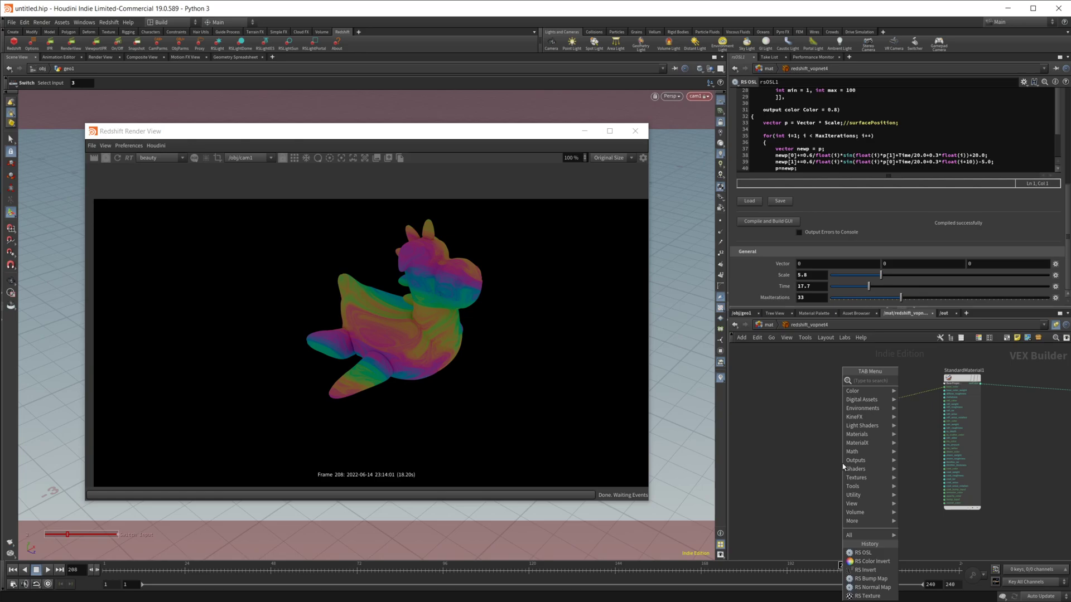
pyautogui.write('os')
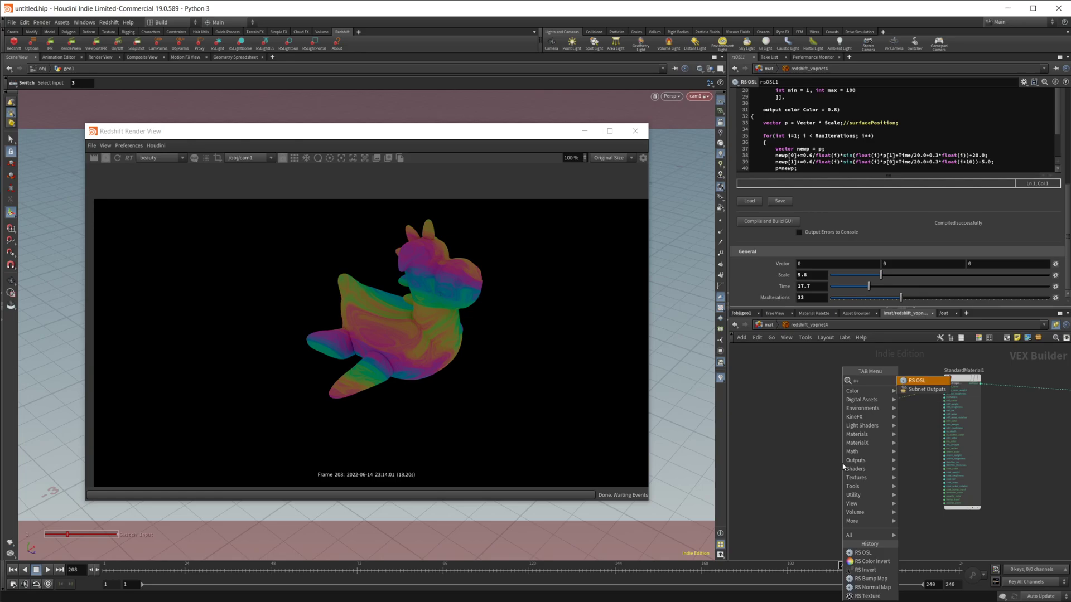
pyautogui.press('Return')
pyautogui.click(843, 467)
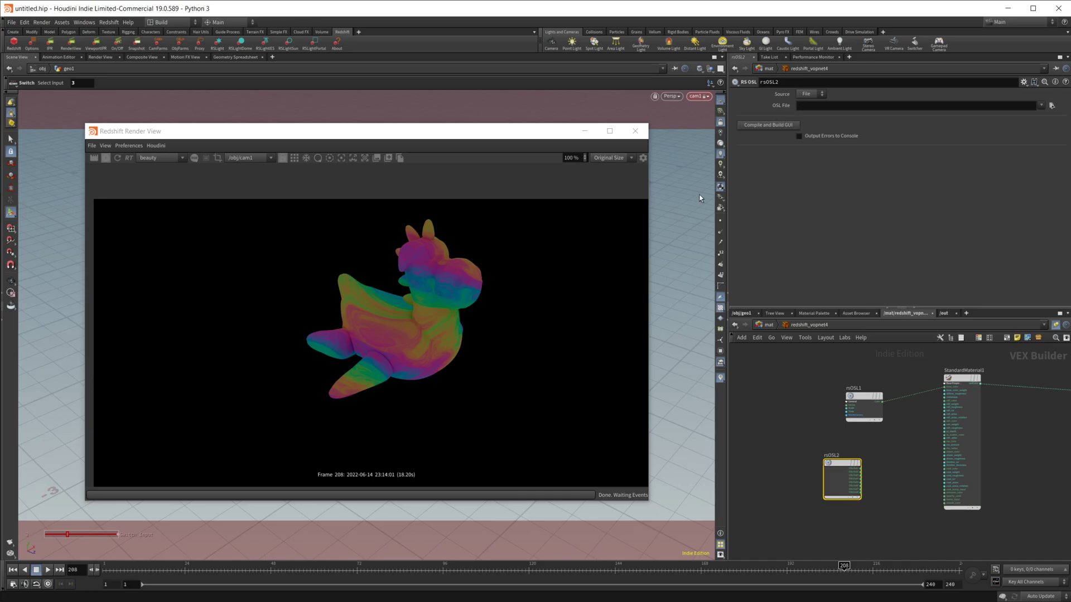
# - Set rsOSL2's Source to Text, paste the shader code and compile it with Build GUI
pyautogui.click(806, 94)
pyautogui.click(805, 111)
pyautogui.click(804, 125)
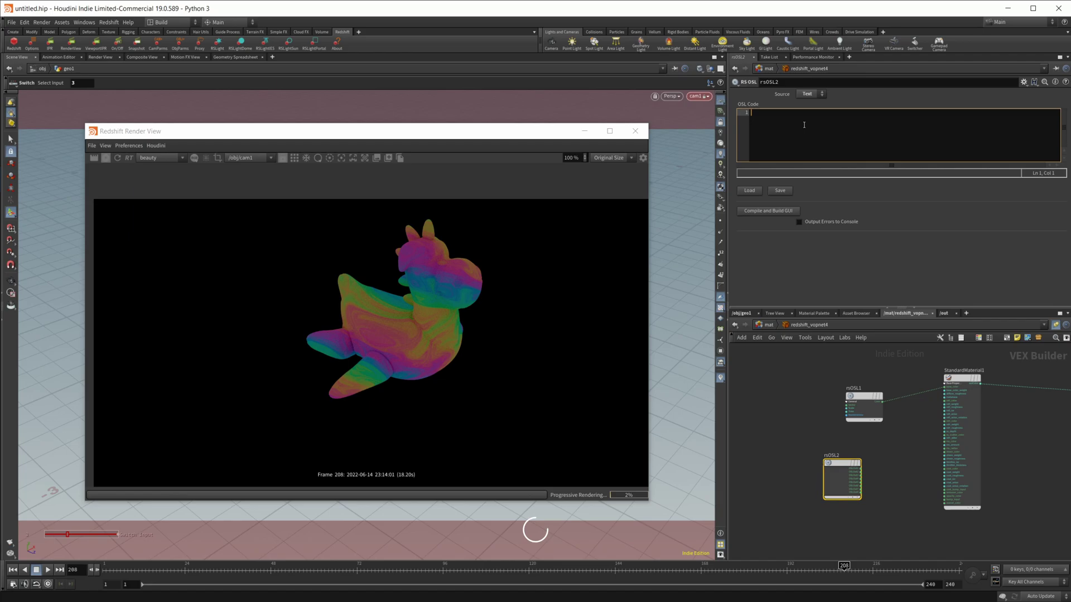
pyautogui.hotkey('ctrl', 'v')
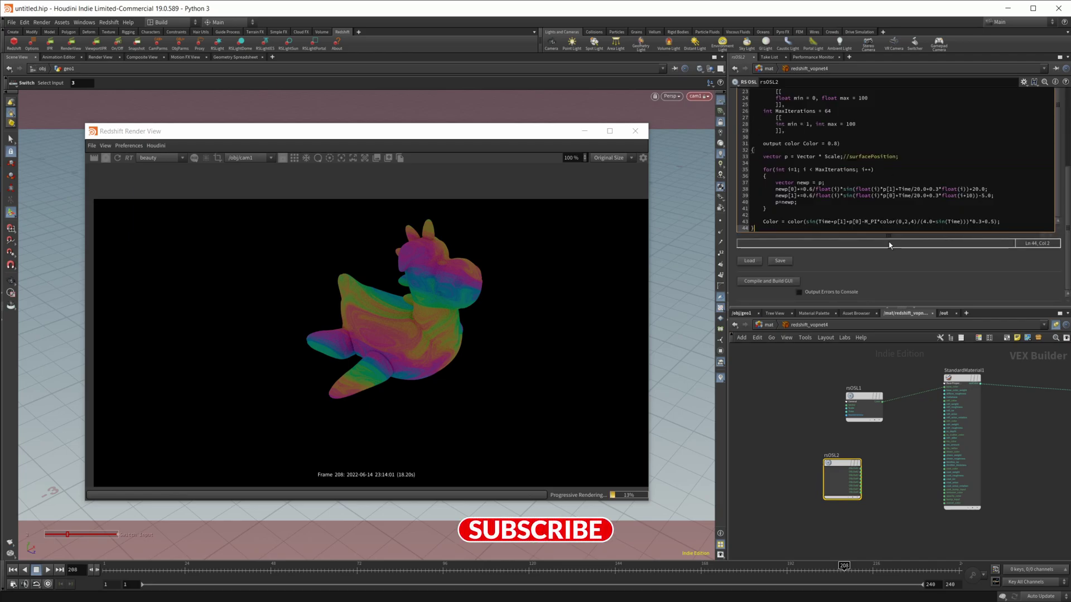
pyautogui.click(775, 282)
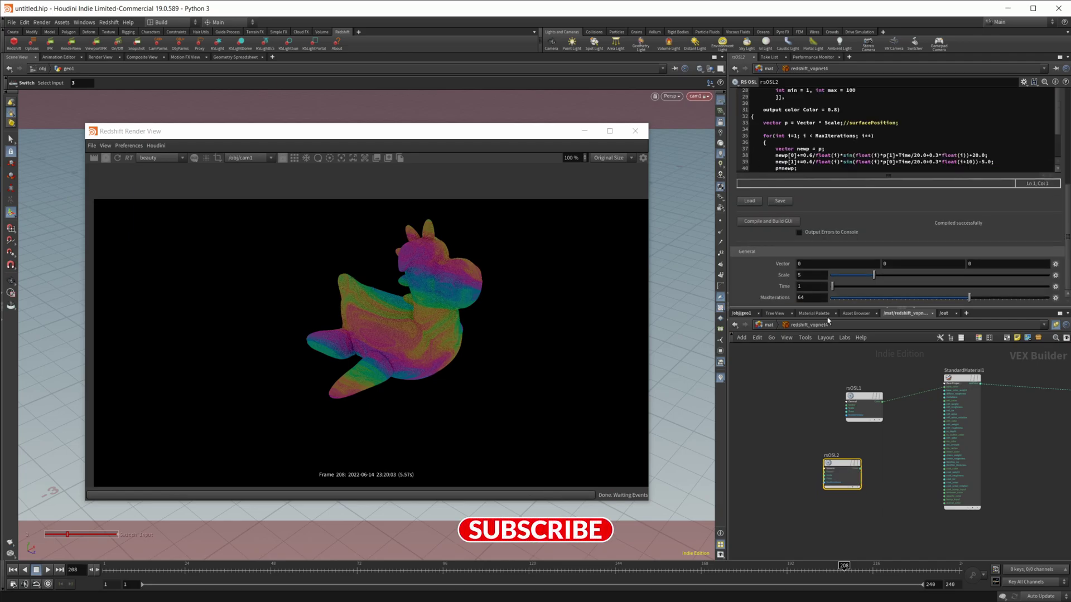
# - Give rsOSL1 Scale 6.15 and Time 34.9, then return to the /obj/geo1 network
pyautogui.click(873, 401)
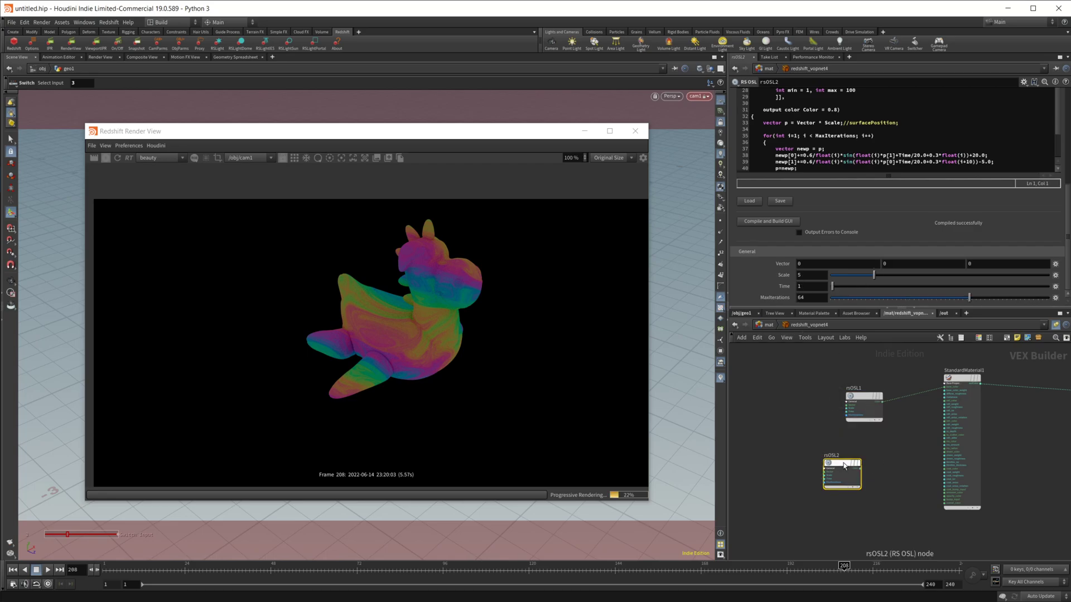
pyautogui.keyDown('ctrl'); pyautogui.click(868, 403); pyautogui.keyUp('ctrl')
pyautogui.click(867, 403)
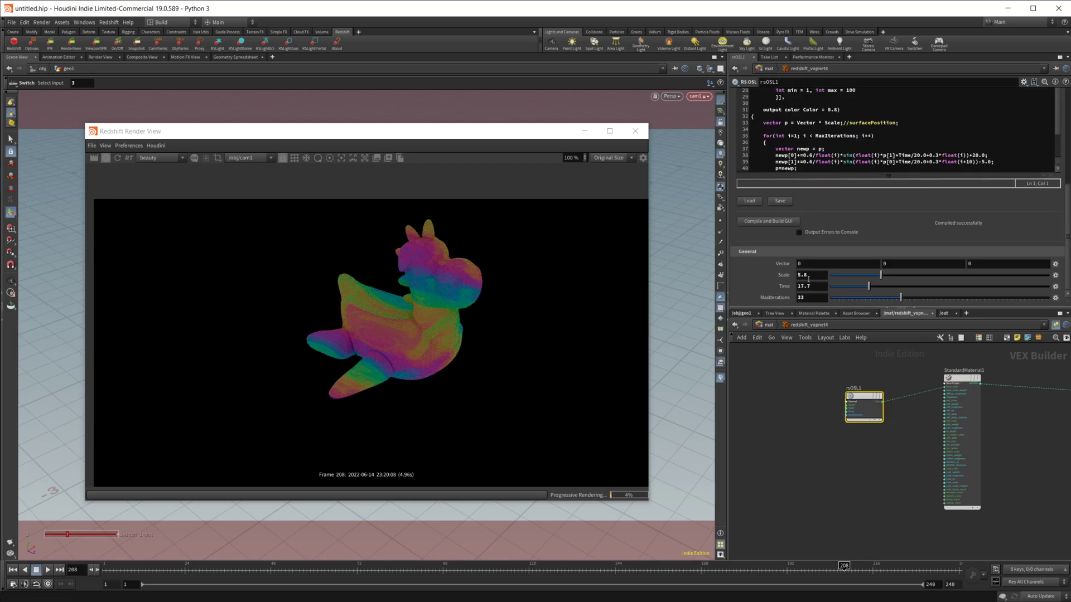
pyautogui.moveTo(863, 279); pyautogui.dragTo(906, 292)
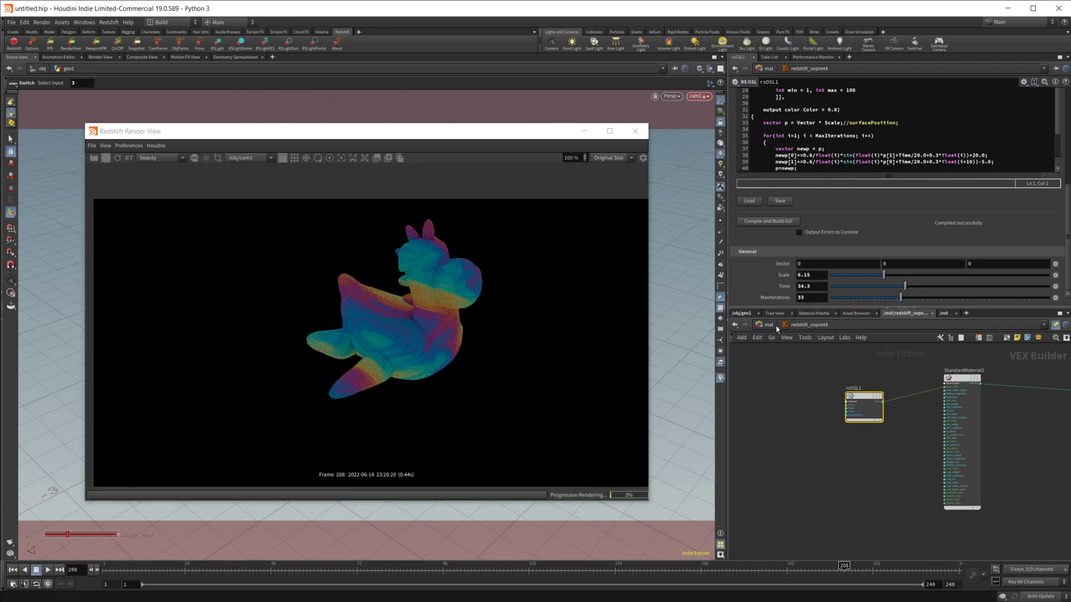
pyautogui.click(747, 315)
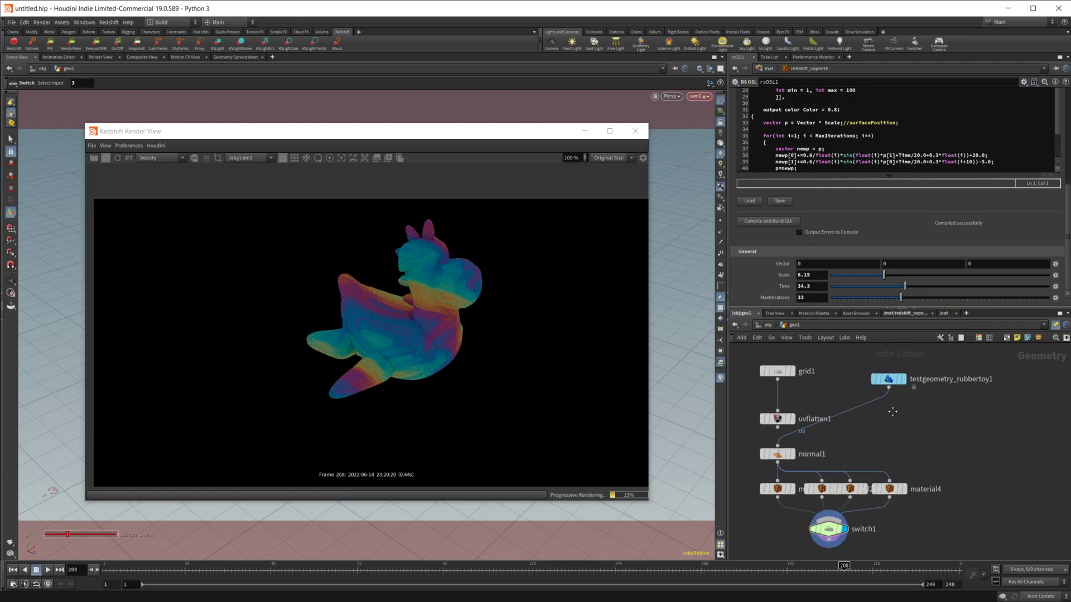
# - Set switch1's Select Input to 2 so the toy uses the grey material
pyautogui.click(819, 505)
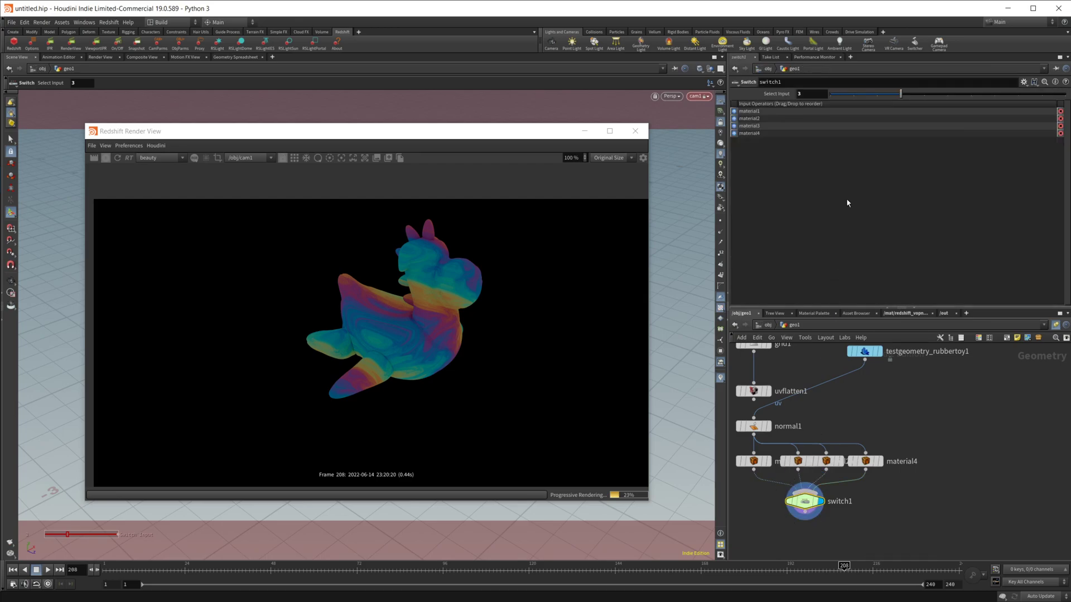
pyautogui.click(881, 98)
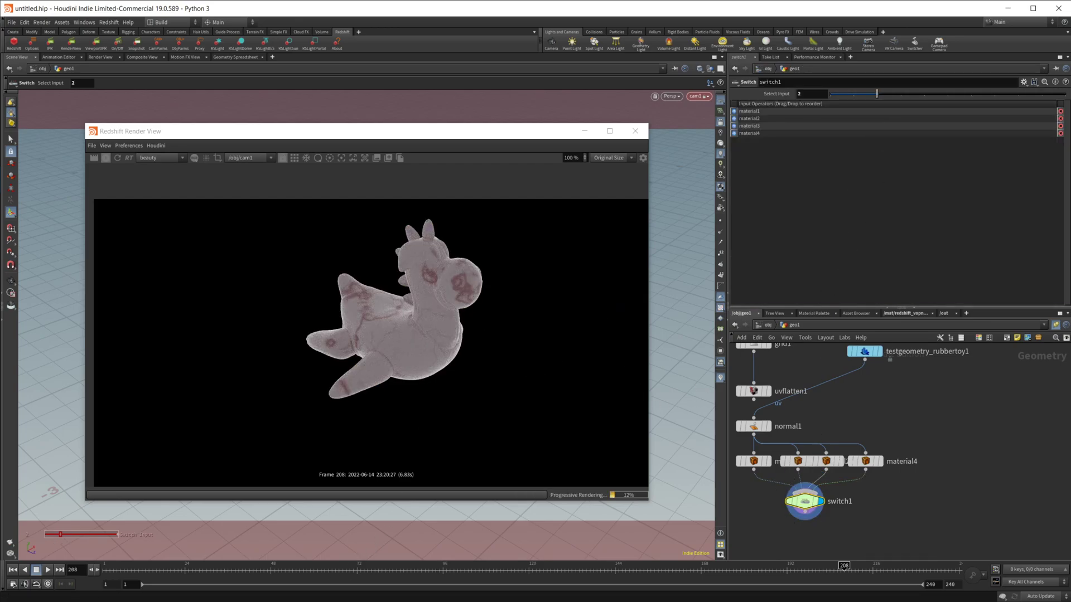
pyautogui.hotkey('alt', 'Tab')
pyautogui.hotkey('alt', 'Tab')
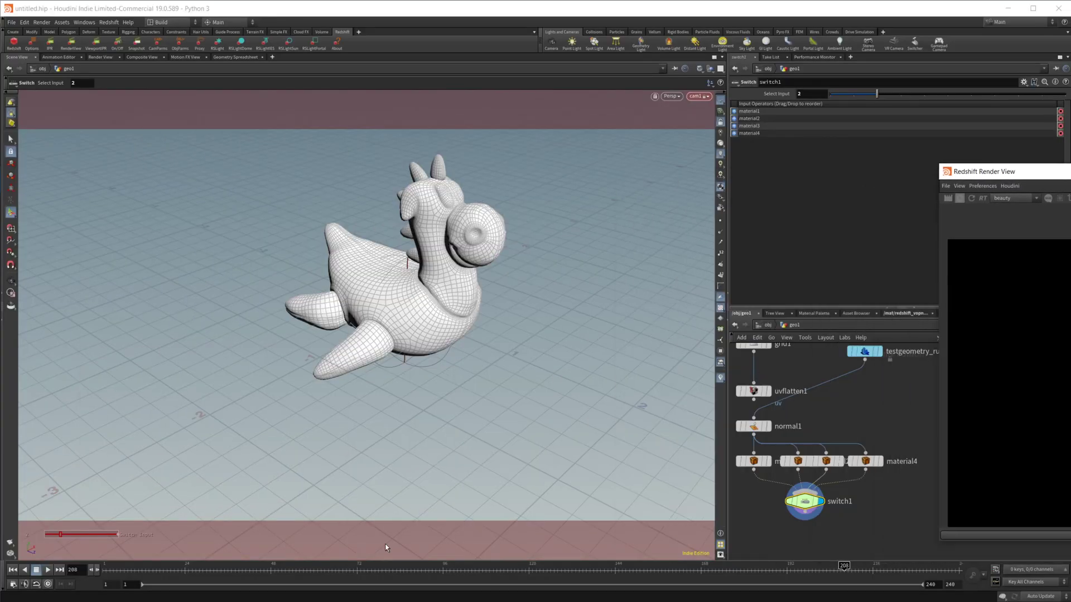
pyautogui.hotkey('alt', 'Tab')
# - Find 'marb' on the repository page to locate the MarbleShader and MarbleVeinNoise files
pyautogui.scroll(5, 184, 379)
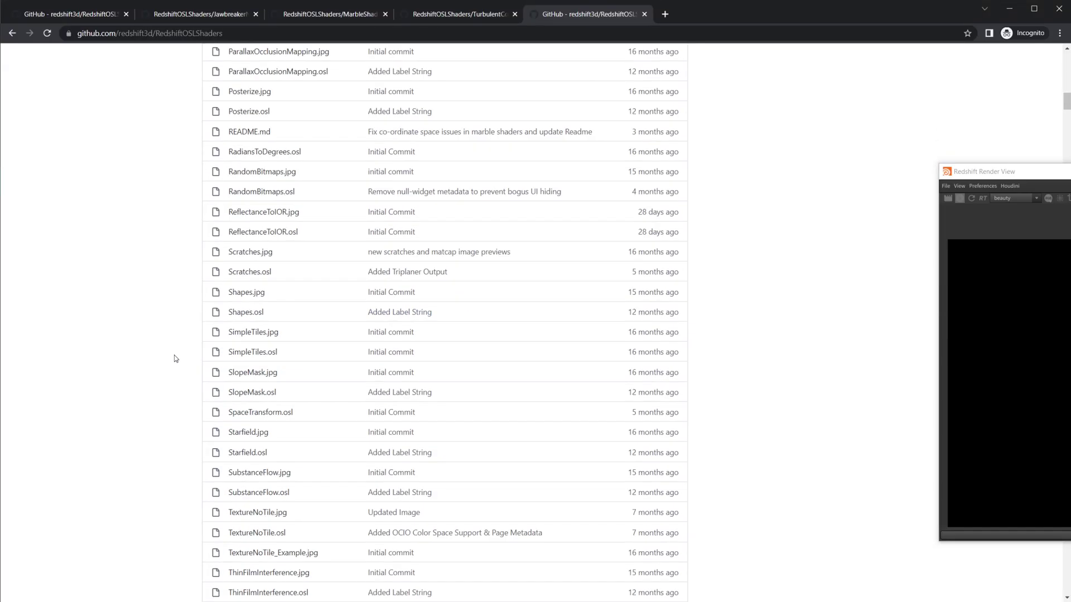
pyautogui.scroll(-4, 160, 470)
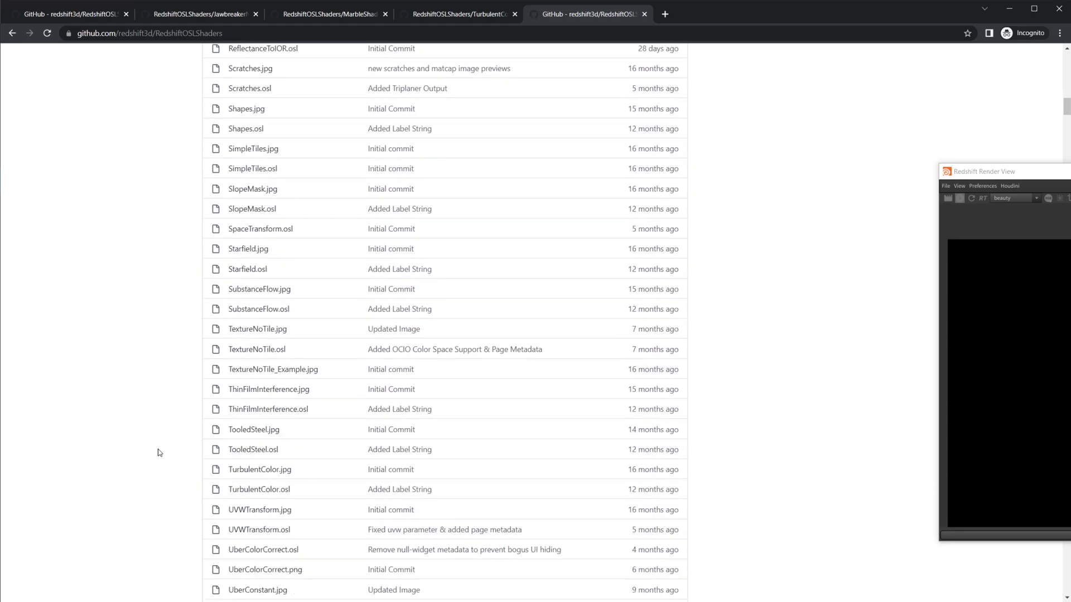
pyautogui.hotkey('ctrl', 'f')
pyautogui.write('ma')
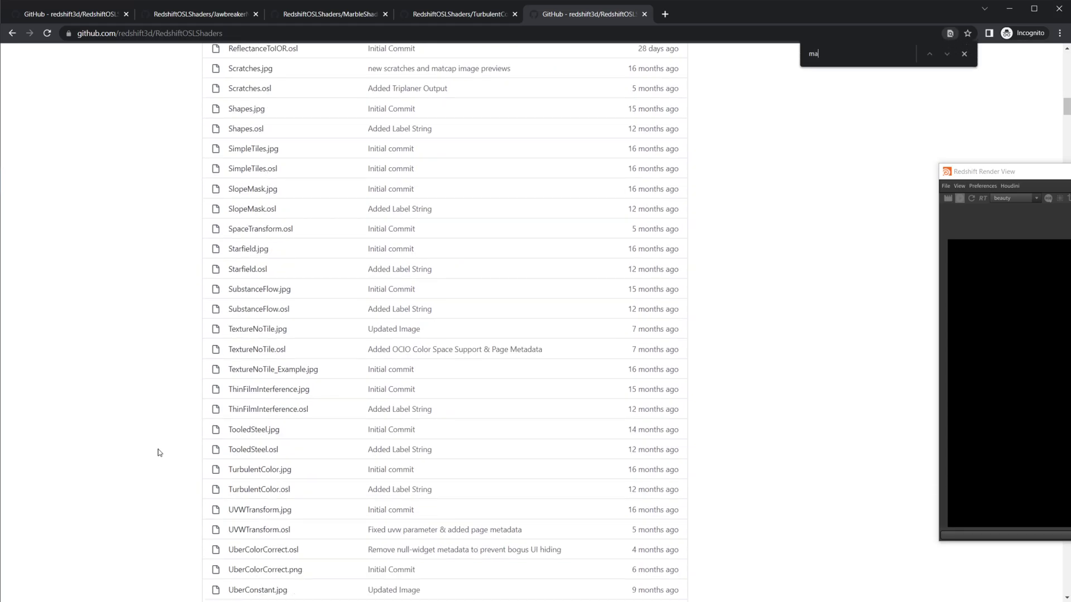
pyautogui.write('rb')
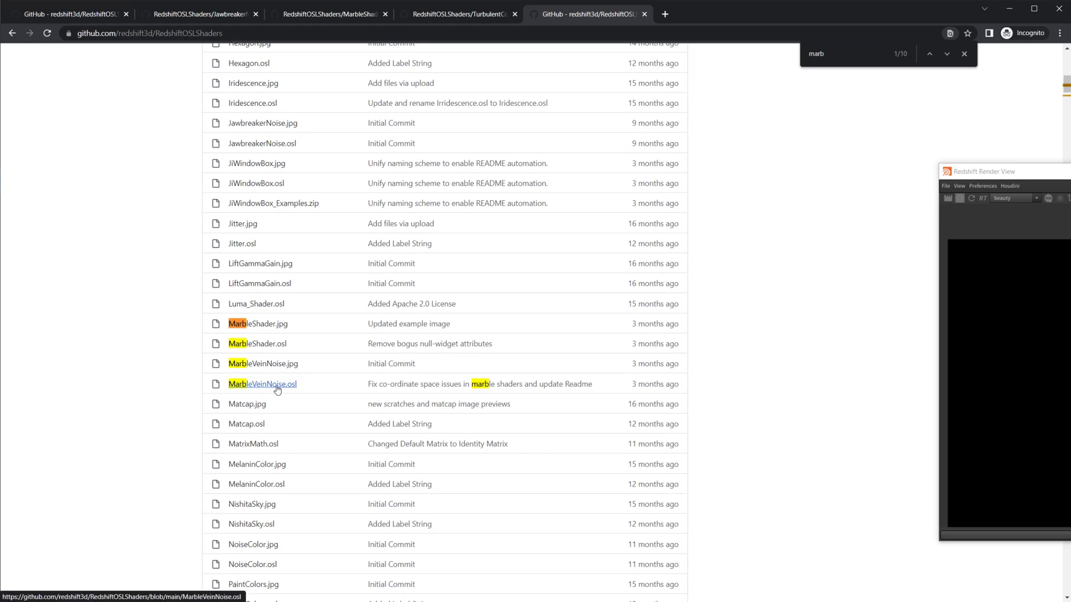
# - Back in Houdini, open the rsOSL1 shader inside /mat/redshift_vopnet3
pyautogui.hotkey('alt', 'Tab')
pyautogui.moveTo(987, 171); pyautogui.dragTo(361, 197)
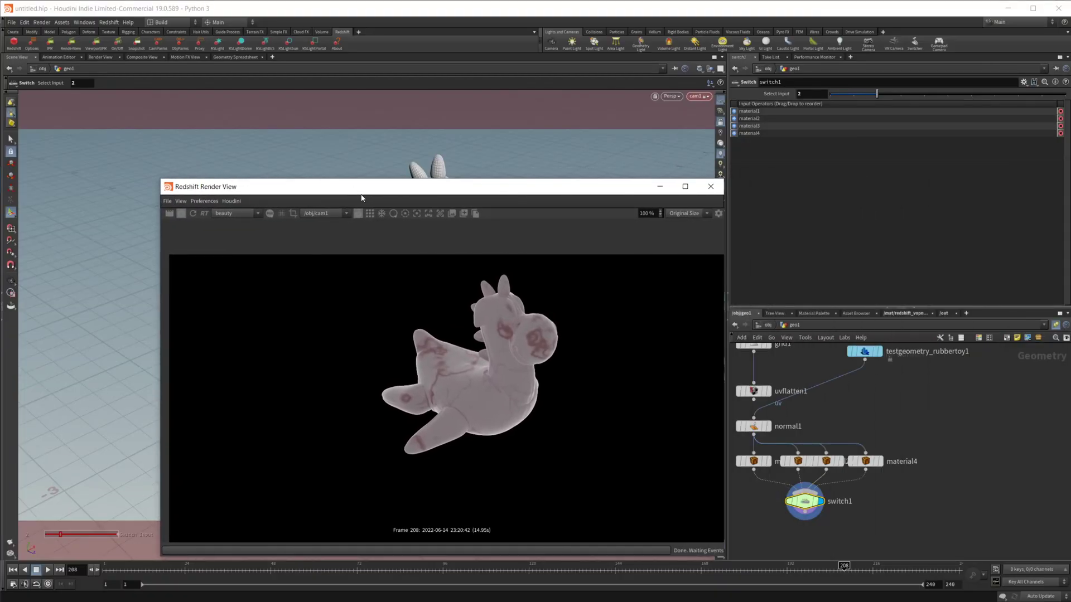
pyautogui.click(904, 314)
pyautogui.click(768, 325)
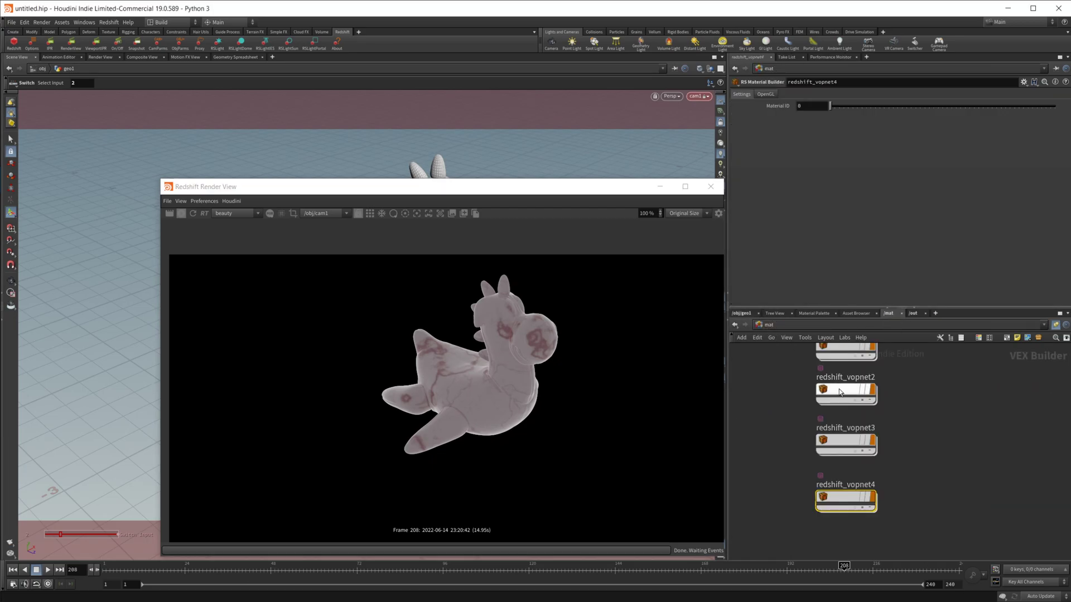
pyautogui.doubleClick(848, 434)
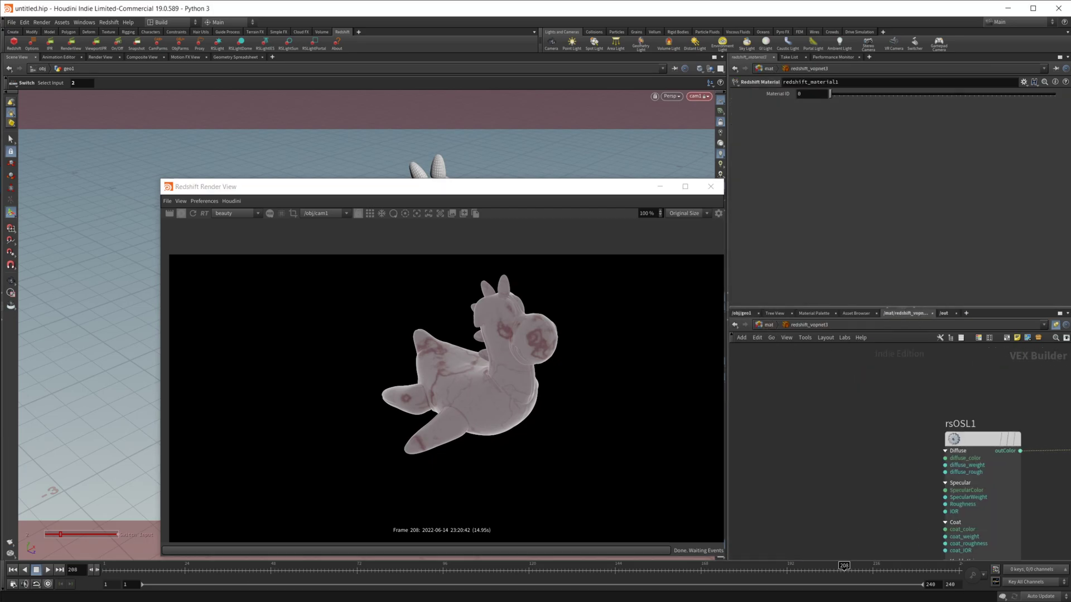
pyautogui.click(987, 433)
pyautogui.moveTo(980, 406); pyautogui.dragTo(821, 395, button='middle')
# - Set rsOSL1's Specular Roughness 0.085, Vein Frequency 1.55 and Vein Levels 6.35
pyautogui.scroll(2, 855, 421)
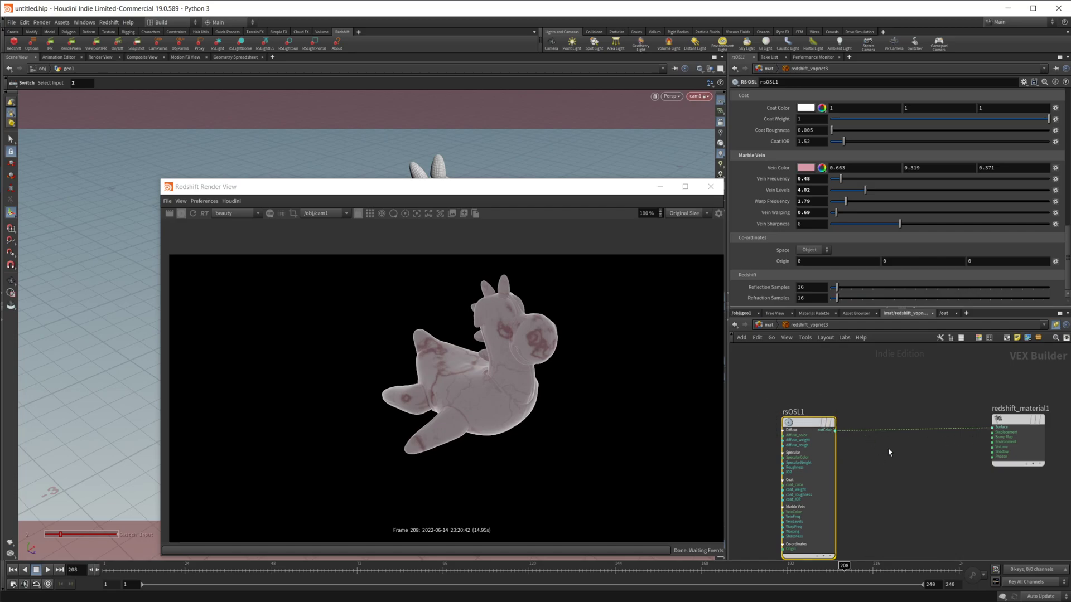
pyautogui.scroll(5, 778, 167)
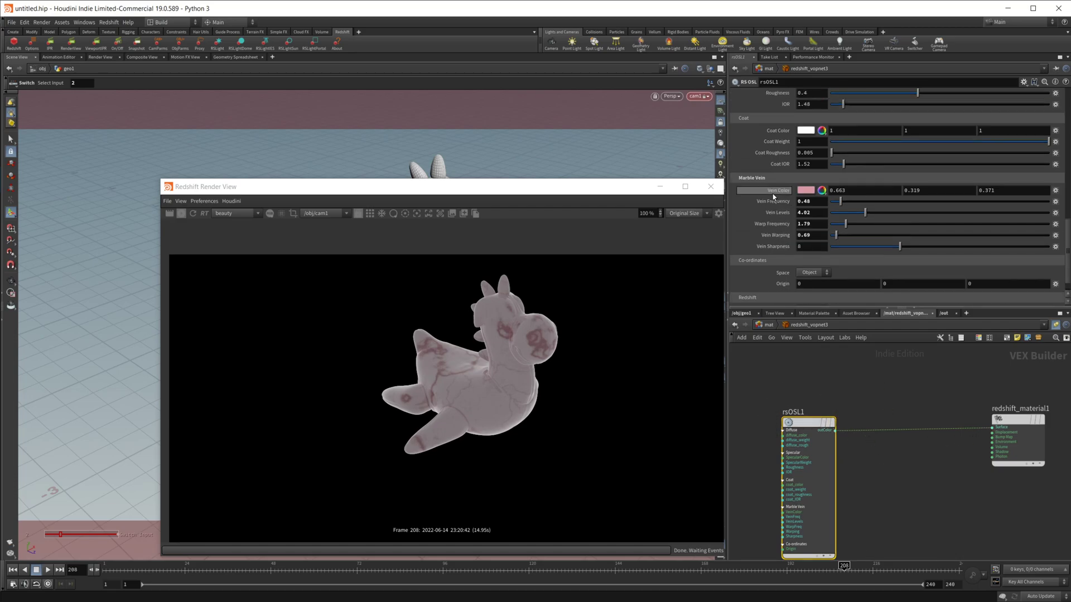
pyautogui.scroll(3, 773, 196)
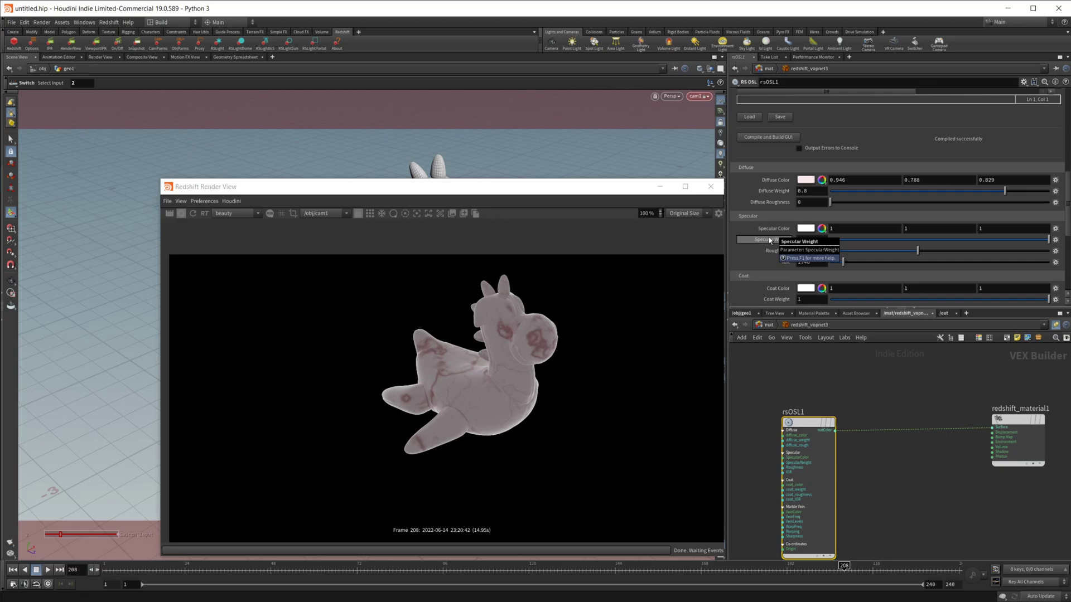
pyautogui.scroll(-4, 769, 237)
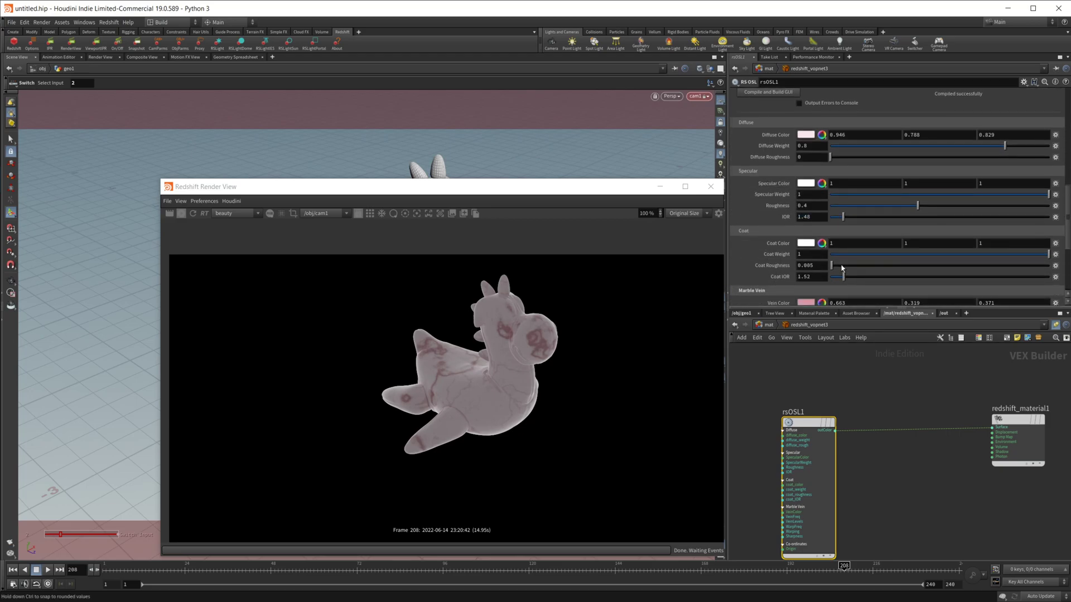
pyautogui.scroll(2, 798, 265)
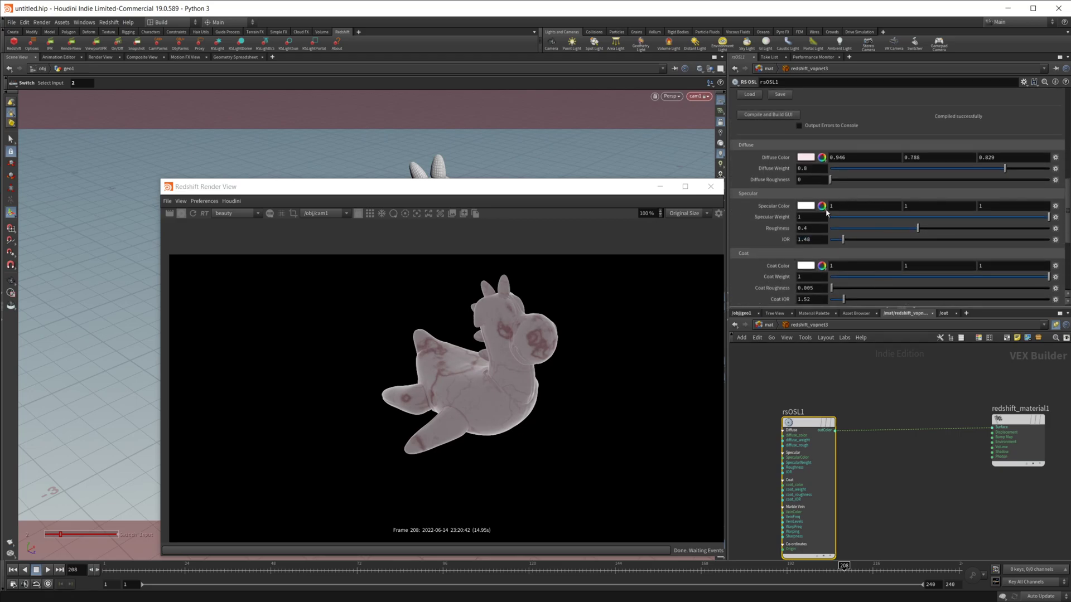
pyautogui.scroll(2, 826, 212)
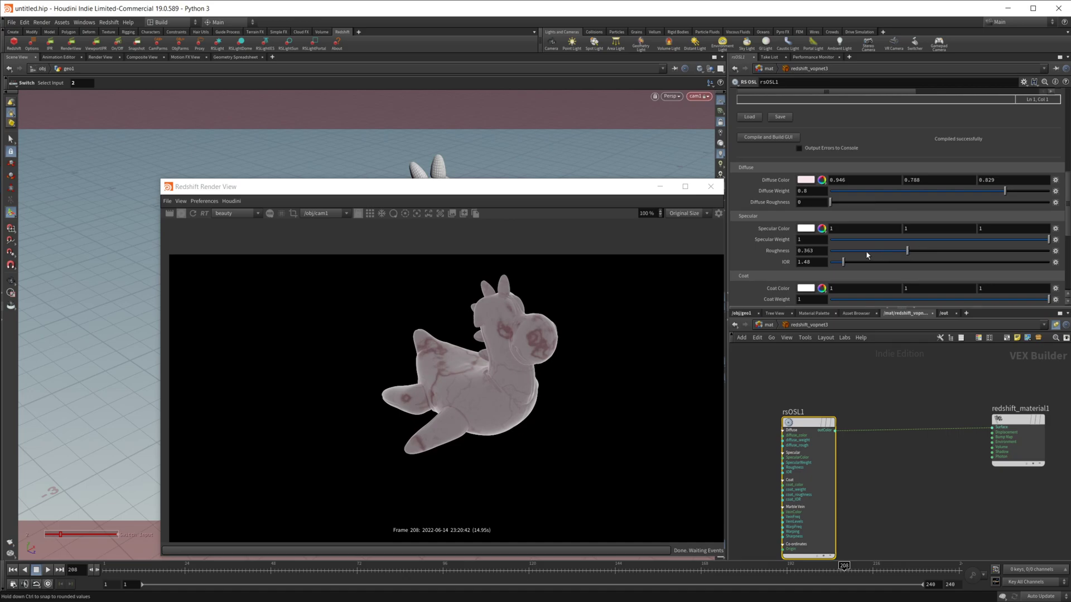
pyautogui.click(848, 250)
pyautogui.scroll(-2, 788, 253)
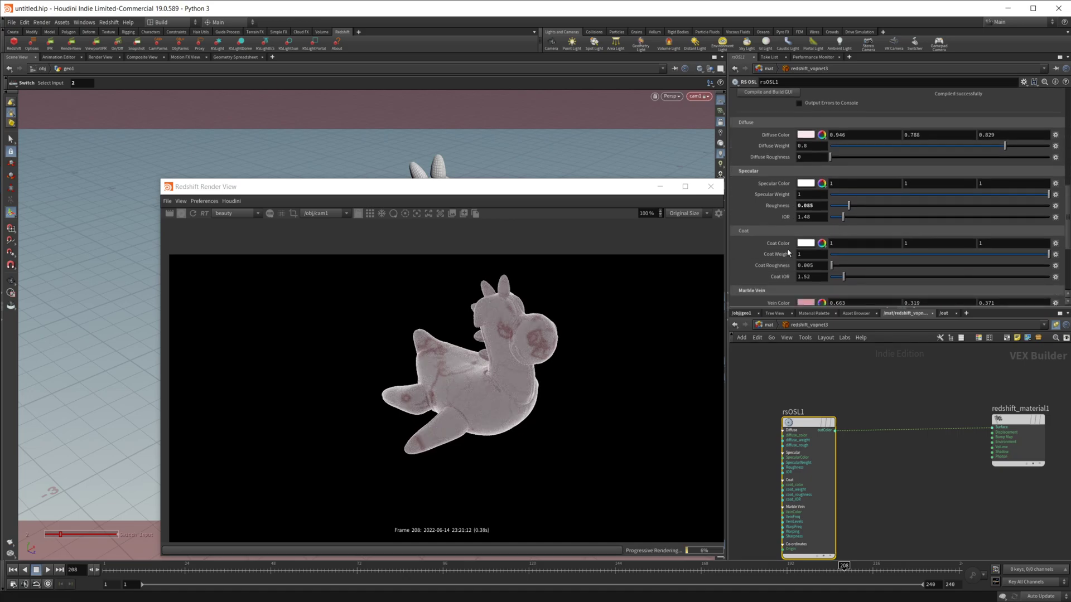
pyautogui.scroll(-4, 788, 253)
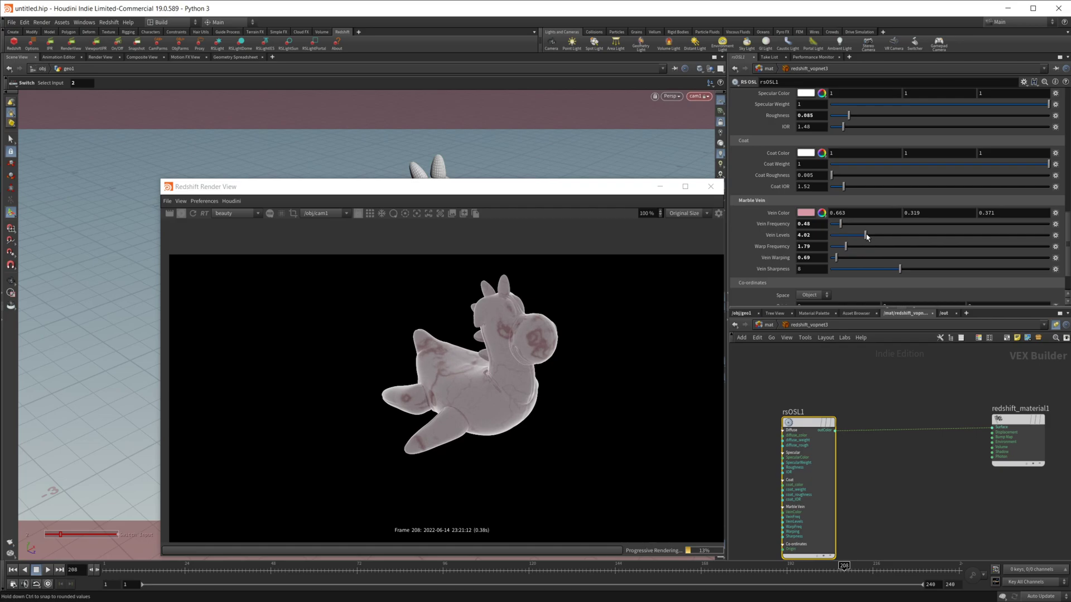
pyautogui.moveTo(866, 236)
pyautogui.mouseDown()
pyautogui.moveTo(885, 234)
pyautogui.moveTo(853, 226)
pyautogui.moveTo(863, 228)
pyautogui.mouseUp()
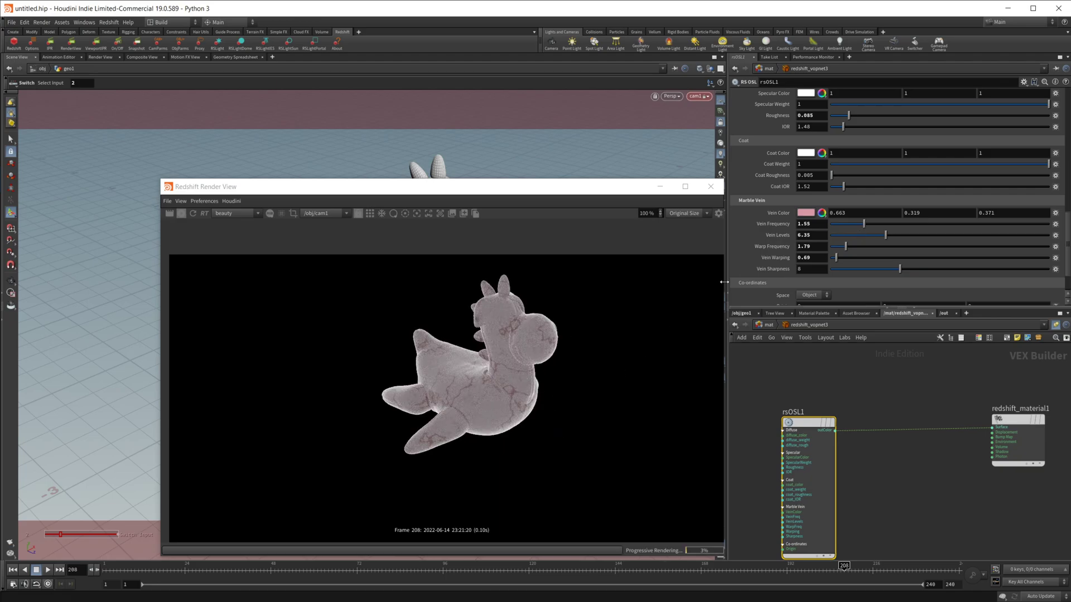
pyautogui.scroll(1, 778, 206)
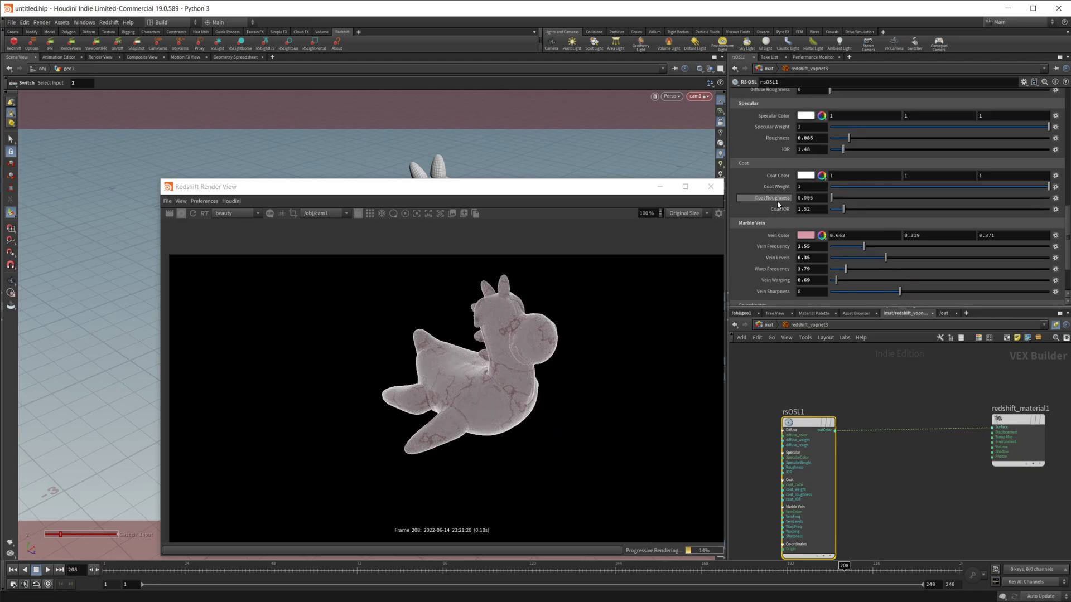
pyautogui.scroll(4, 778, 205)
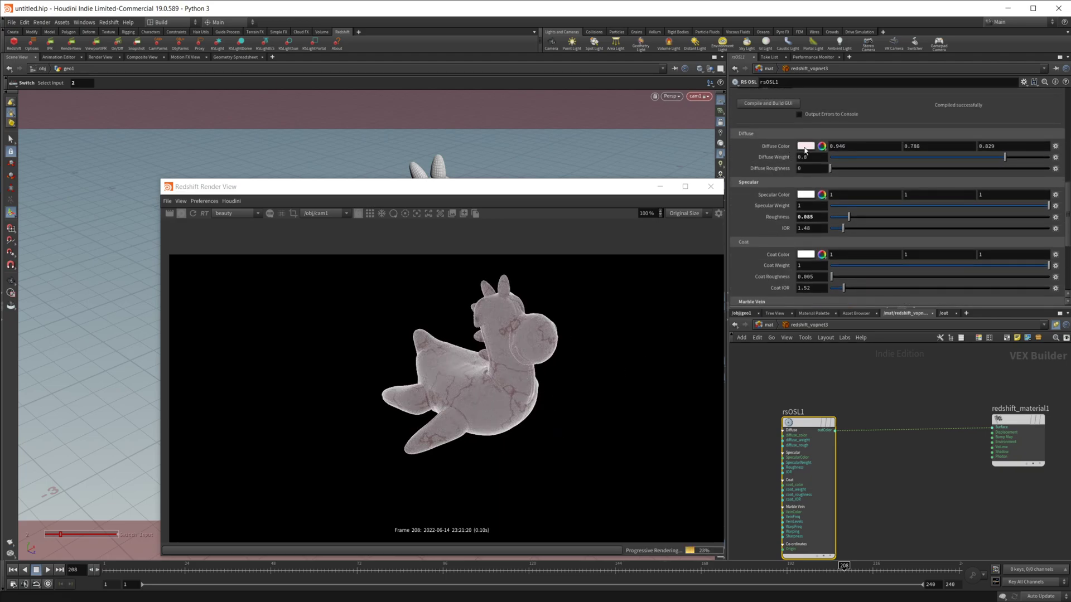
# - Set the marble shader's Diffuse Color to azure blue
pyautogui.click(804, 146)
pyautogui.click(818, 93)
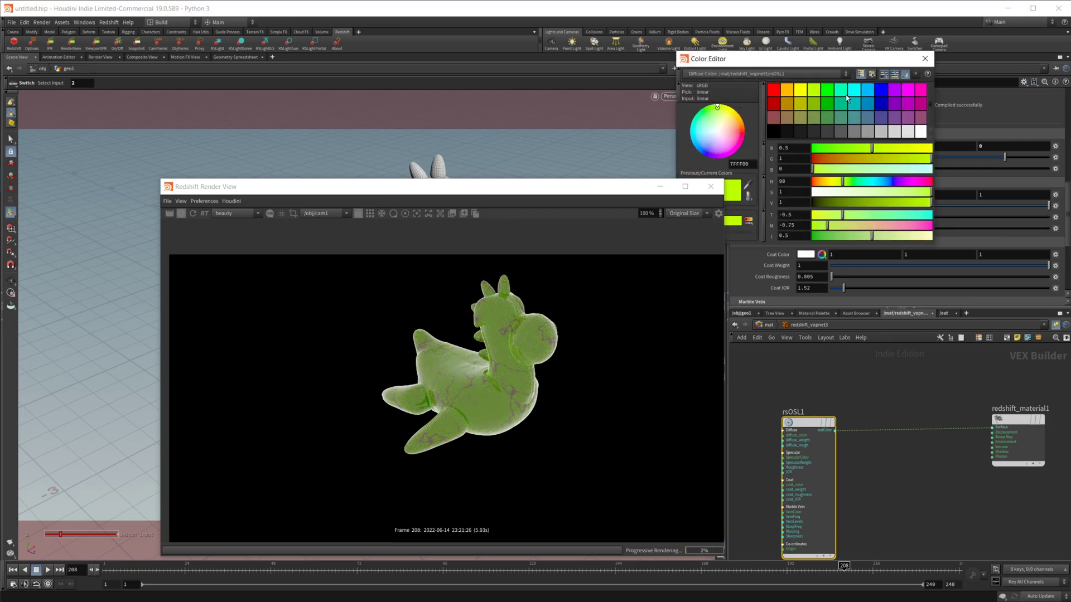
pyautogui.click(865, 96)
pyautogui.click(925, 58)
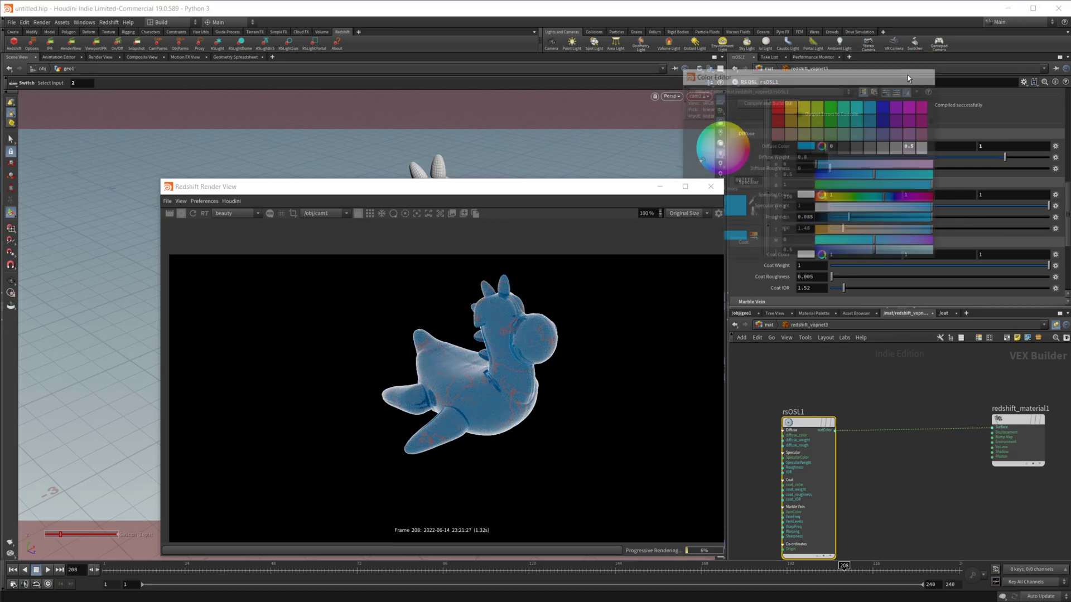
# - Make the marble's Vein Color pure yellow
pyautogui.scroll(-4, 807, 234)
pyautogui.click(805, 235)
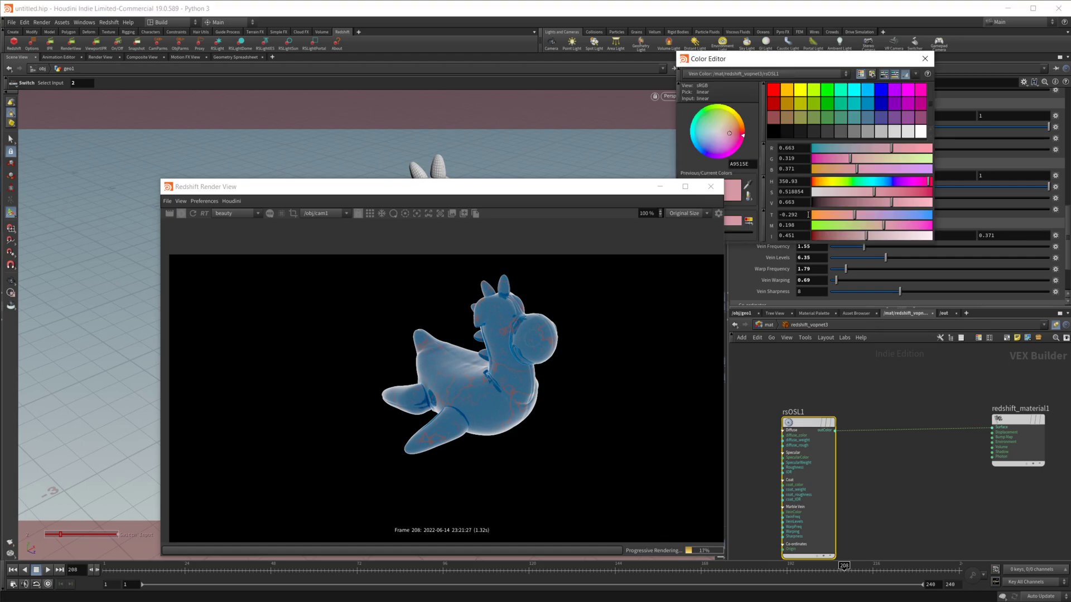
pyautogui.click(800, 90)
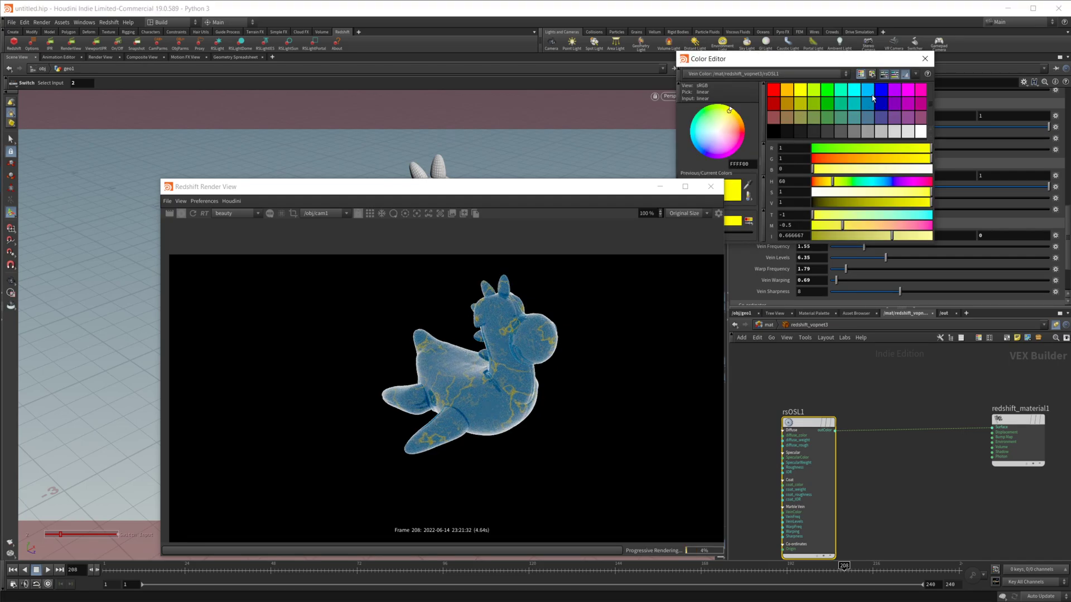
pyautogui.click(925, 58)
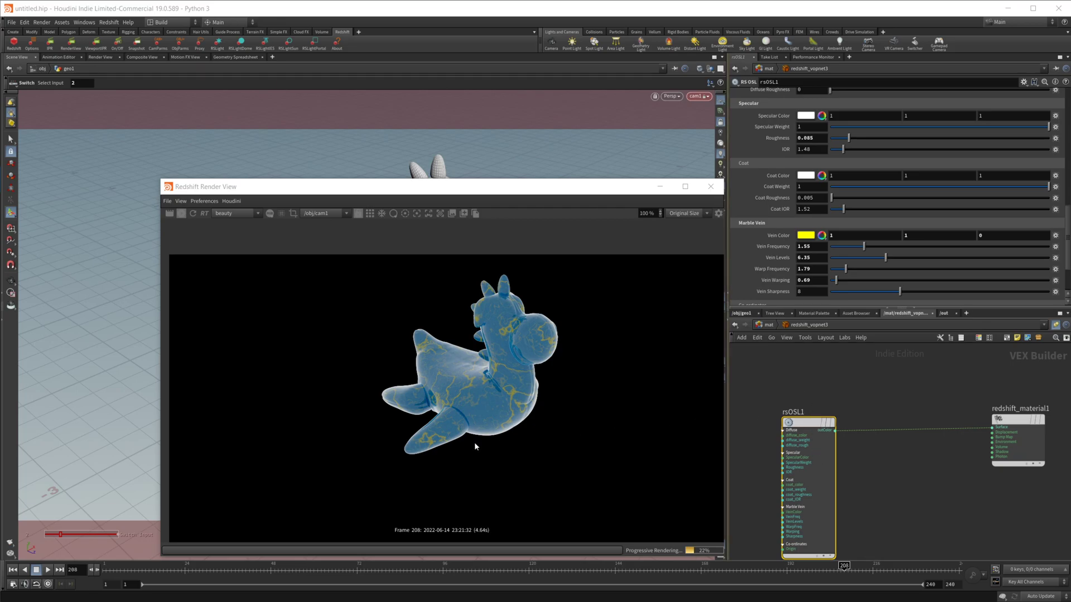
# - In /obj/geo1, set switch1's Select Input to 1 for the purple-and-yellow material
pyautogui.click(743, 313)
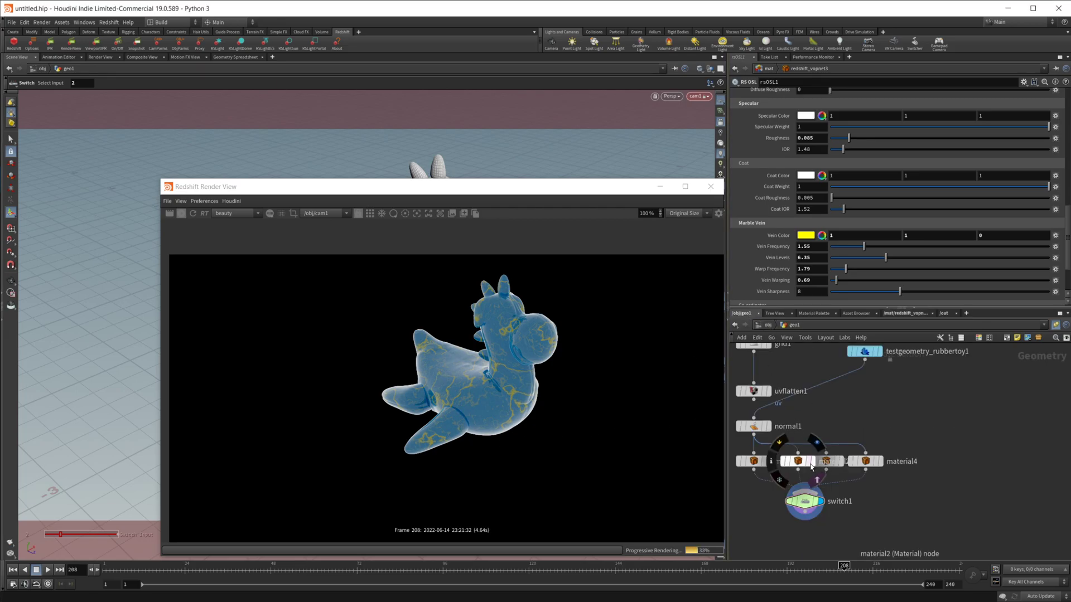
pyautogui.click(811, 464)
pyautogui.click(804, 501)
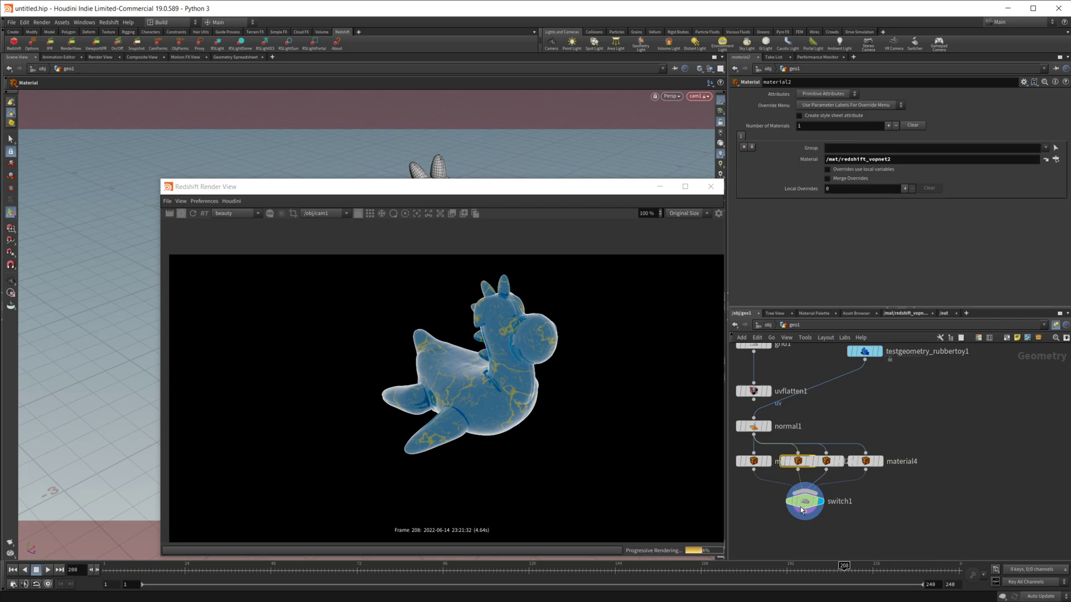
pyautogui.click(853, 94)
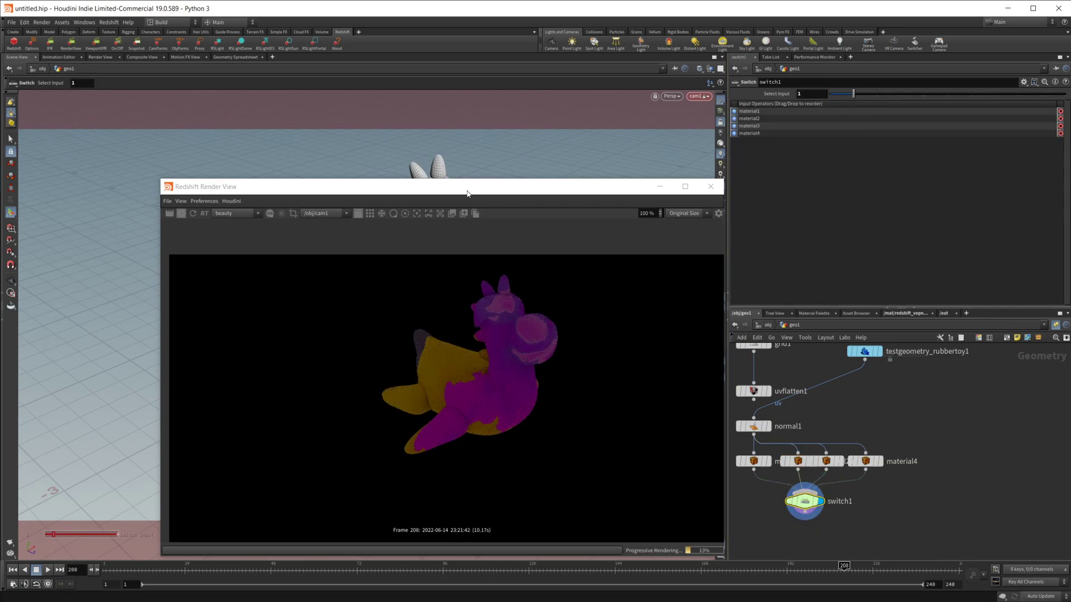
pyautogui.moveTo(467, 194); pyautogui.dragTo(1070, 220)
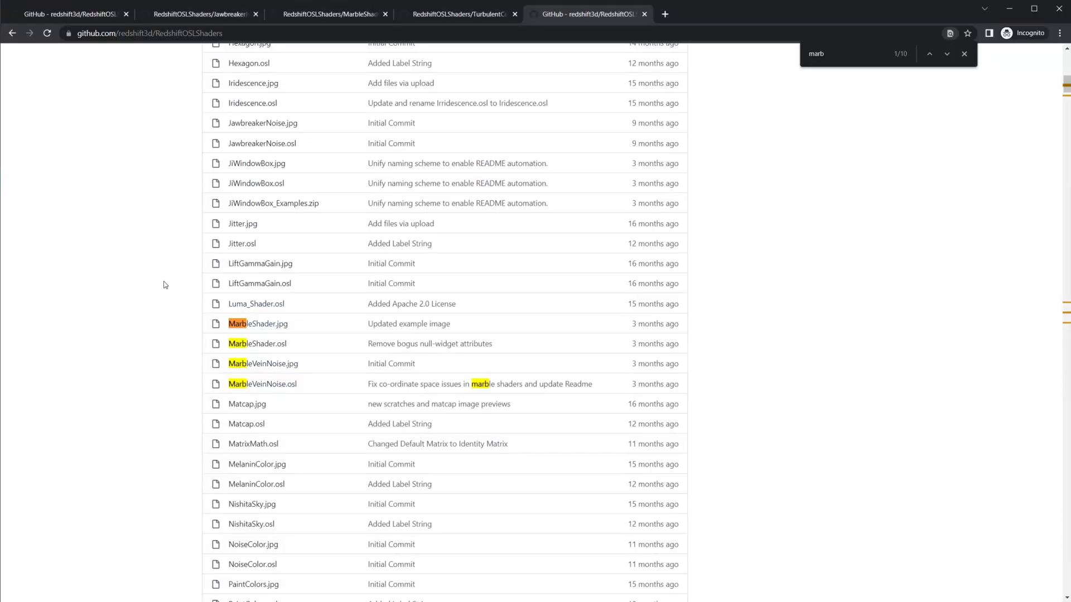
# - Open the JawbreakerNoise.jpg example render in a new tab and view it
pyautogui.scroll(10, 165, 285)
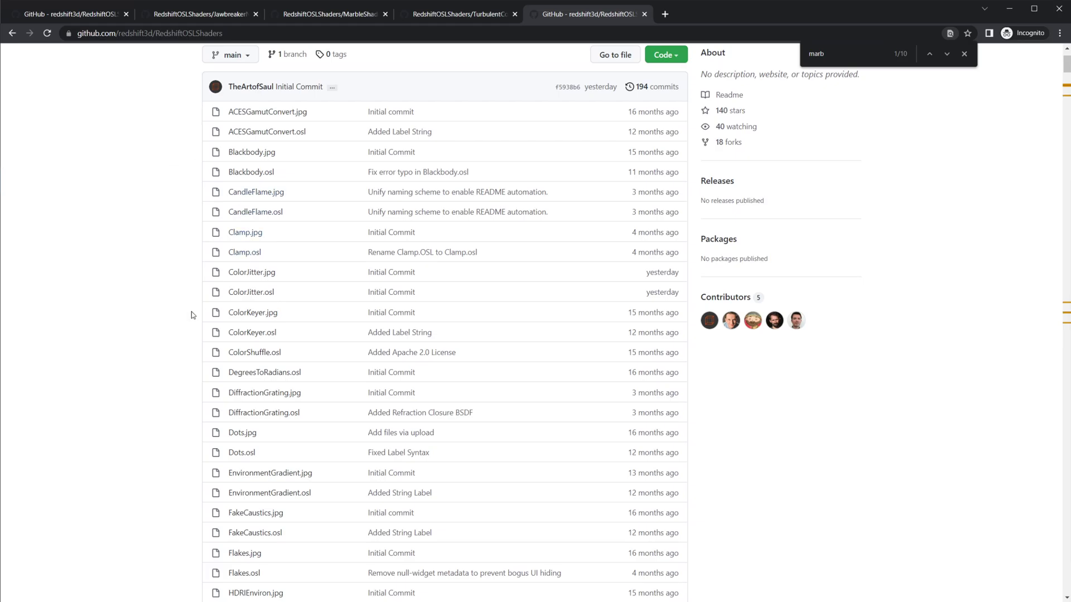
pyautogui.scroll(-7, 148, 372)
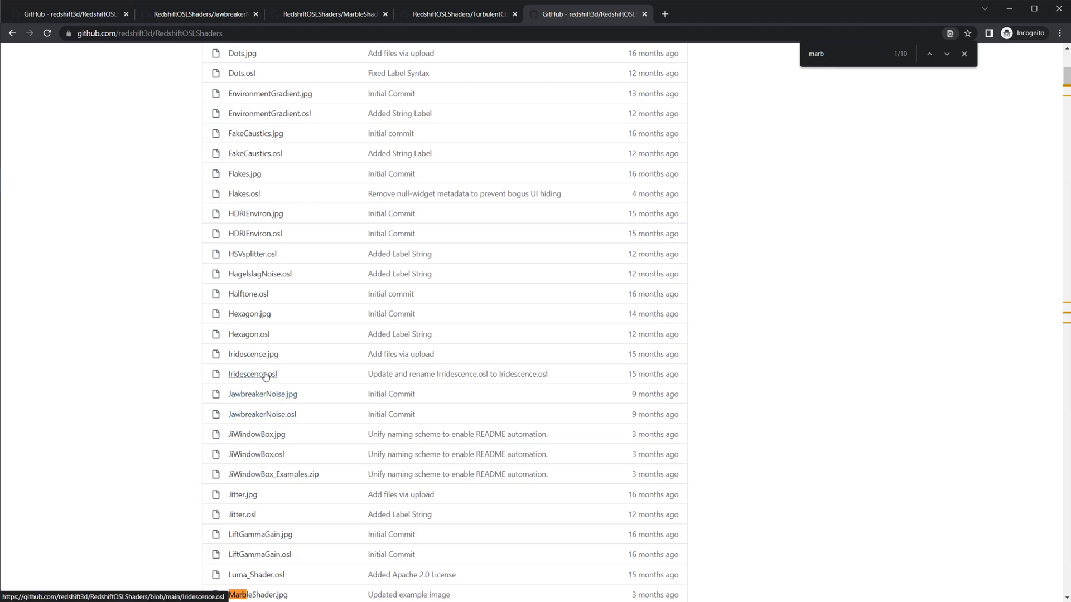
pyautogui.rightClick(277, 394)
pyautogui.click(315, 402)
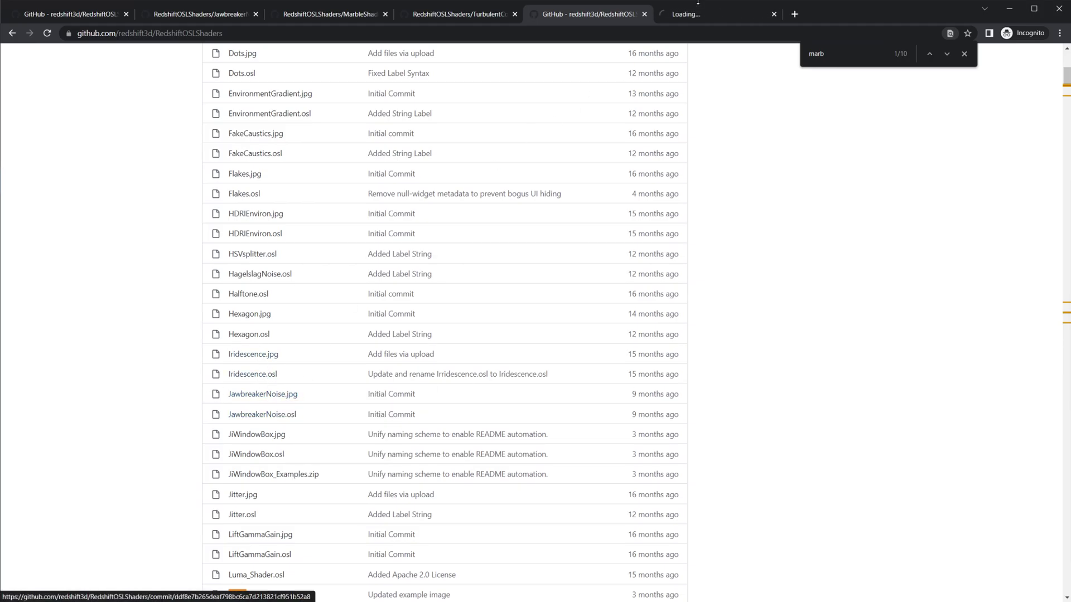
pyautogui.click(697, 11)
pyautogui.scroll(-5, 610, 356)
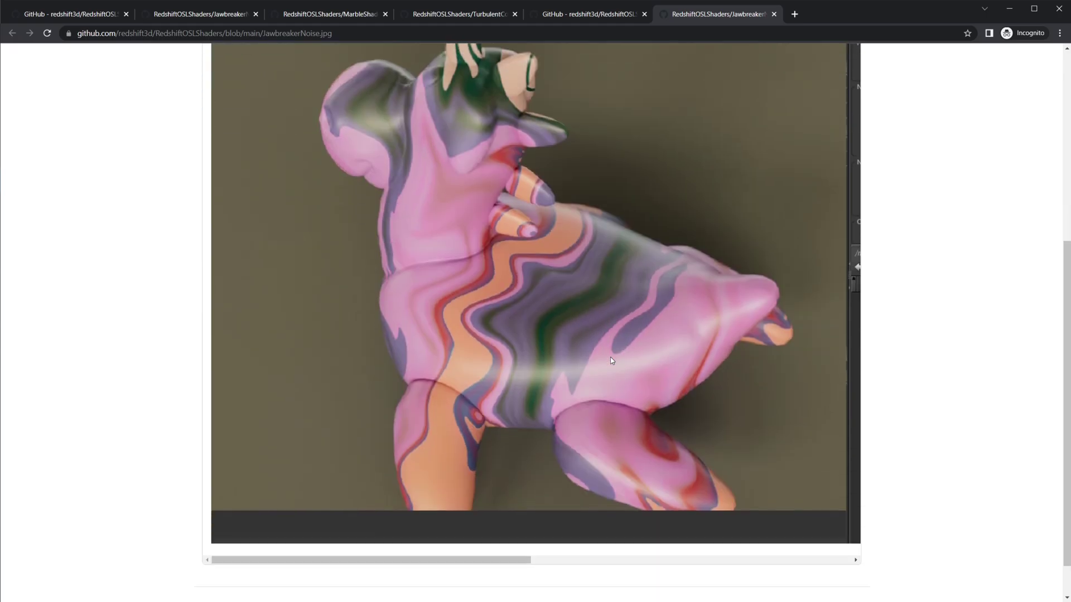
pyautogui.scroll(1, 556, 357)
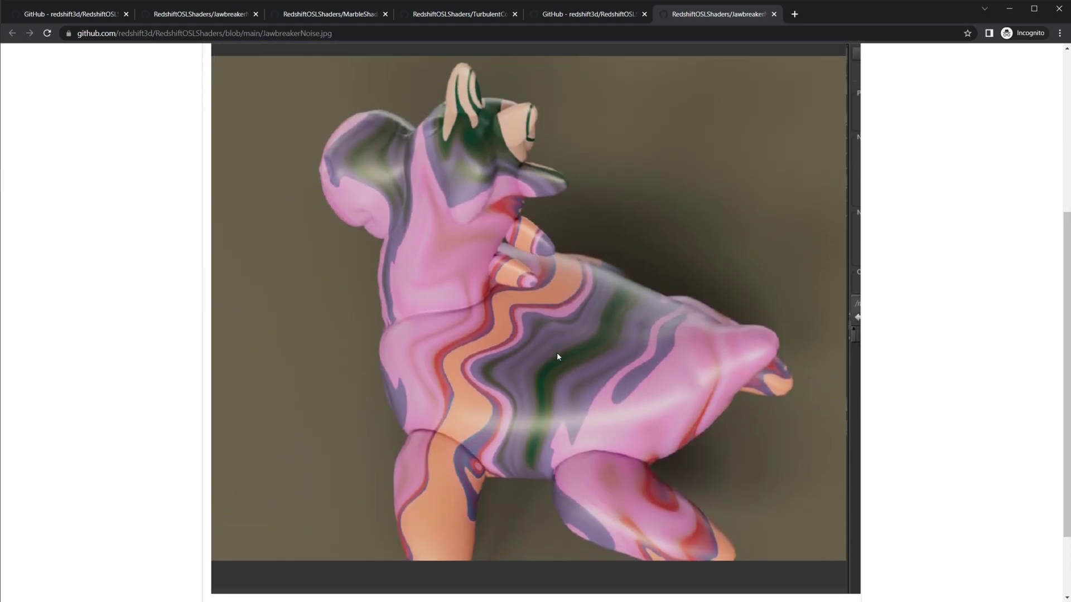
# - Open the Jitter.jpg example render from the repository file list in a new tab
pyautogui.click(611, 15)
pyautogui.scroll(-1, 306, 497)
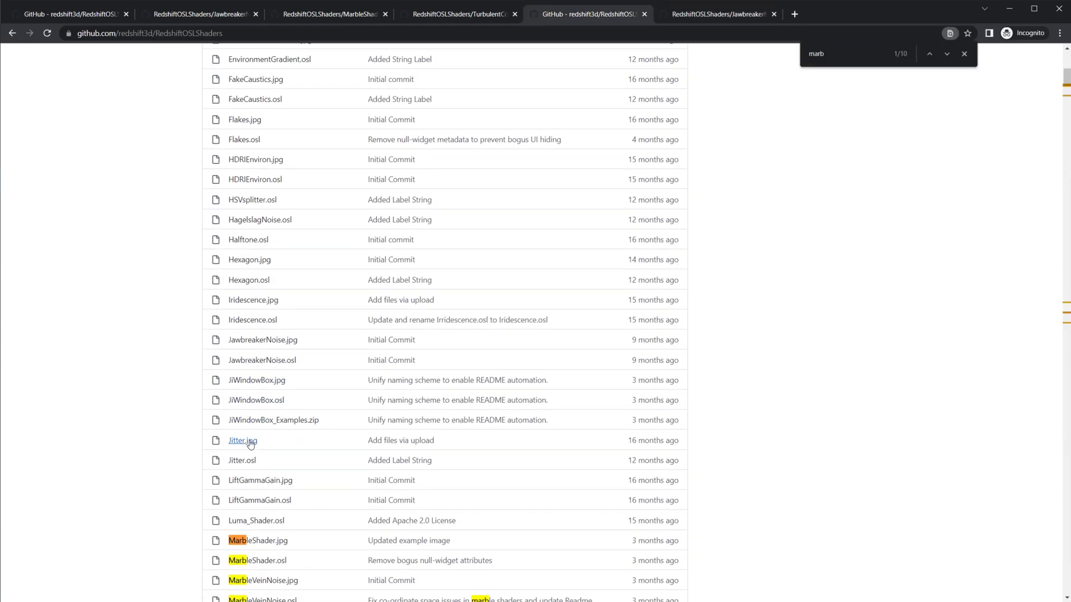
pyautogui.rightClick(250, 441)
pyautogui.click(278, 450)
# - Look over the Jitter.jpg render, close its tab, and scroll the RedshiftOSLShaders file list to the top
pyautogui.click(808, 15)
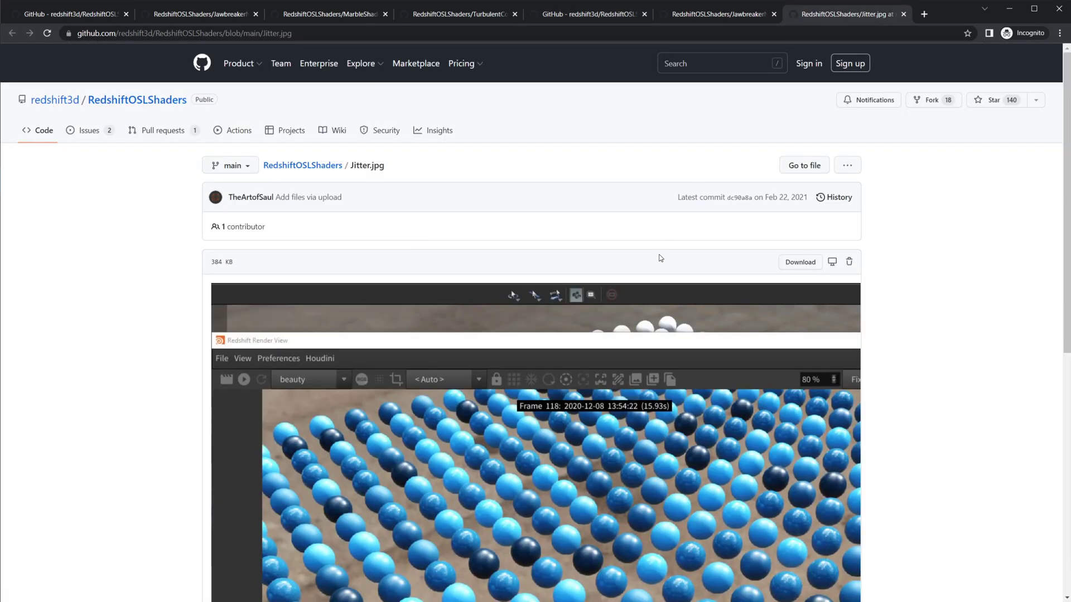
pyautogui.scroll(-6, 661, 258)
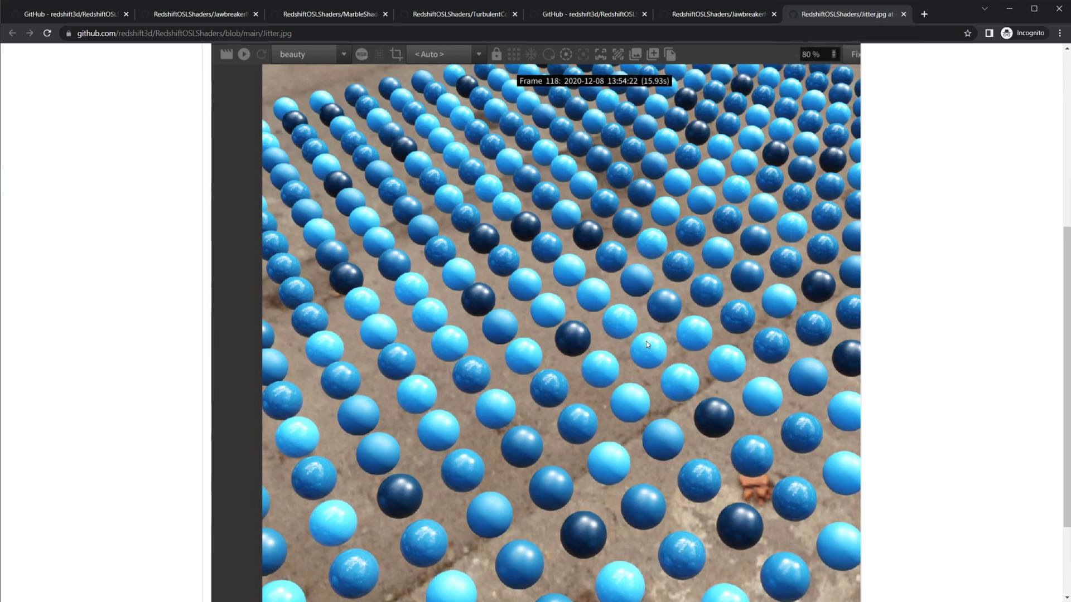
pyautogui.click(903, 14)
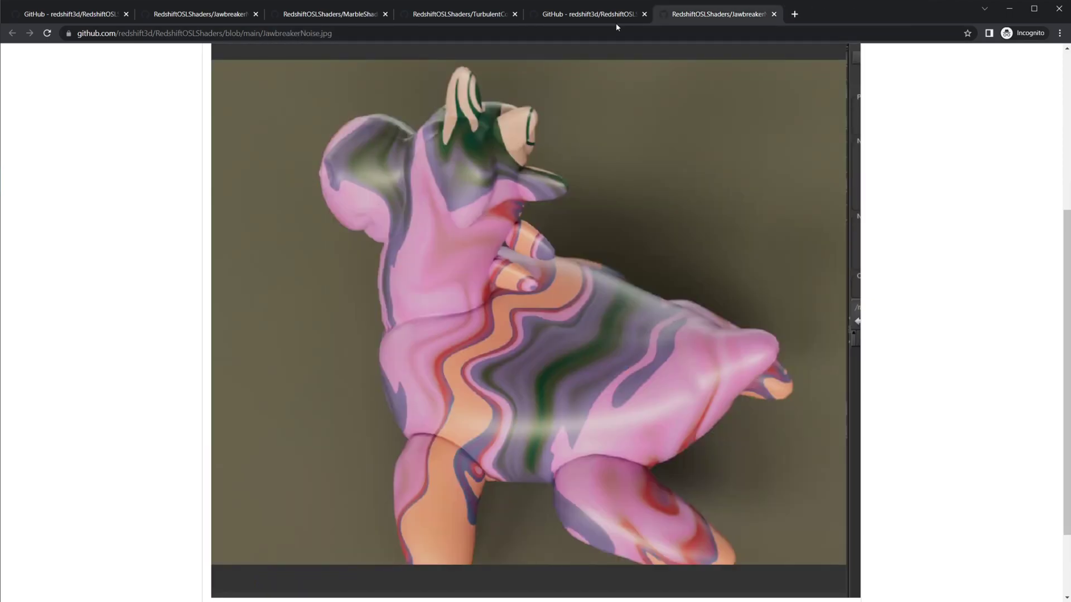
pyautogui.click(615, 17)
pyautogui.scroll(12, 143, 342)
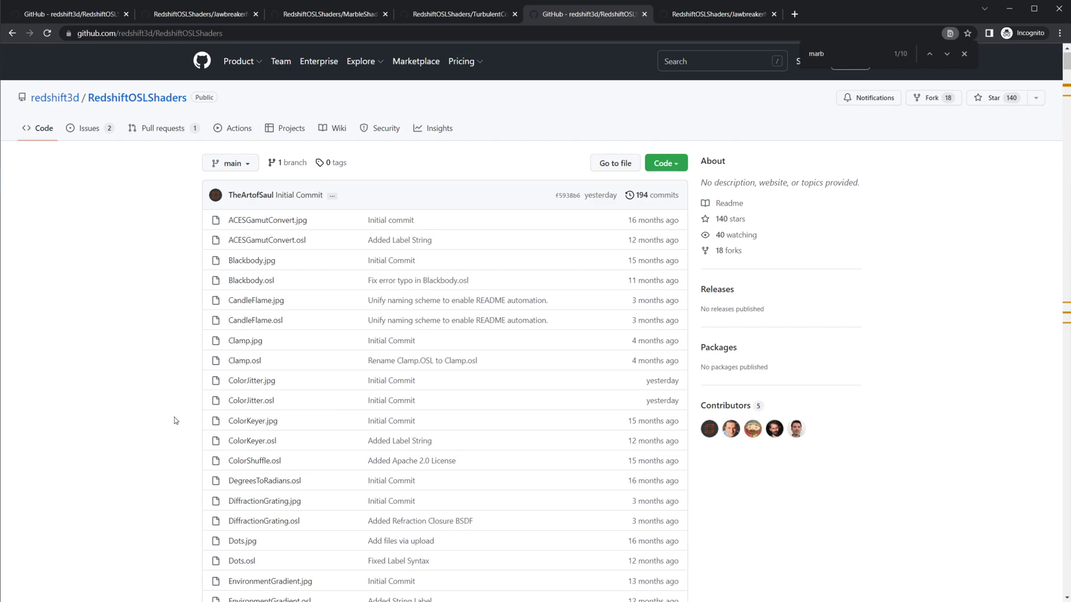
# - Open CandleFlame.jpg and Blackbody.jpg from the file list in new browser tabs
pyautogui.rightClick(254, 301)
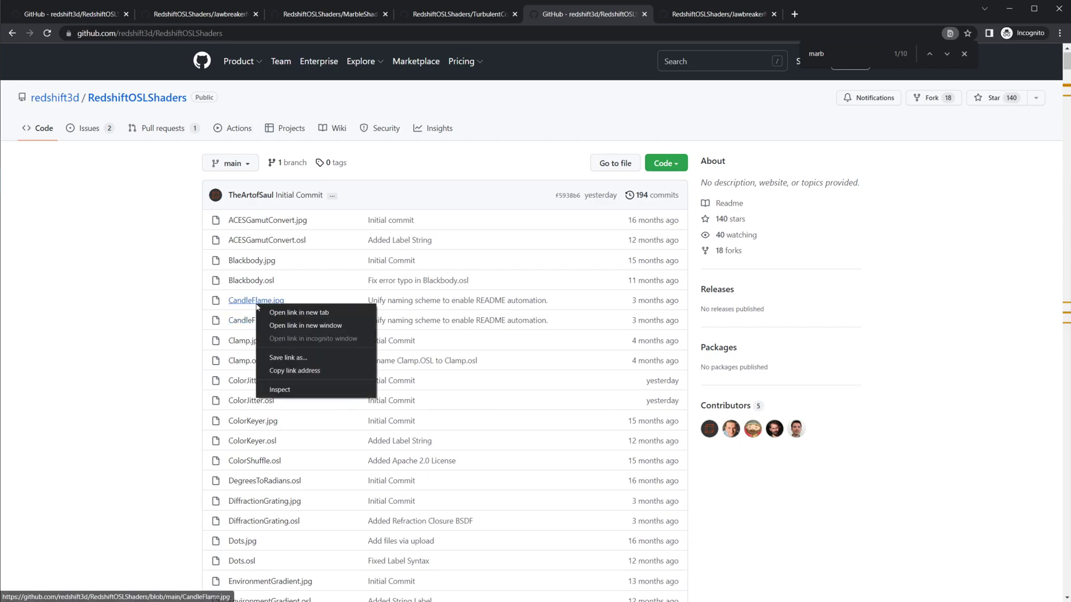
pyautogui.click(281, 310)
pyautogui.rightClick(261, 263)
pyautogui.click(287, 272)
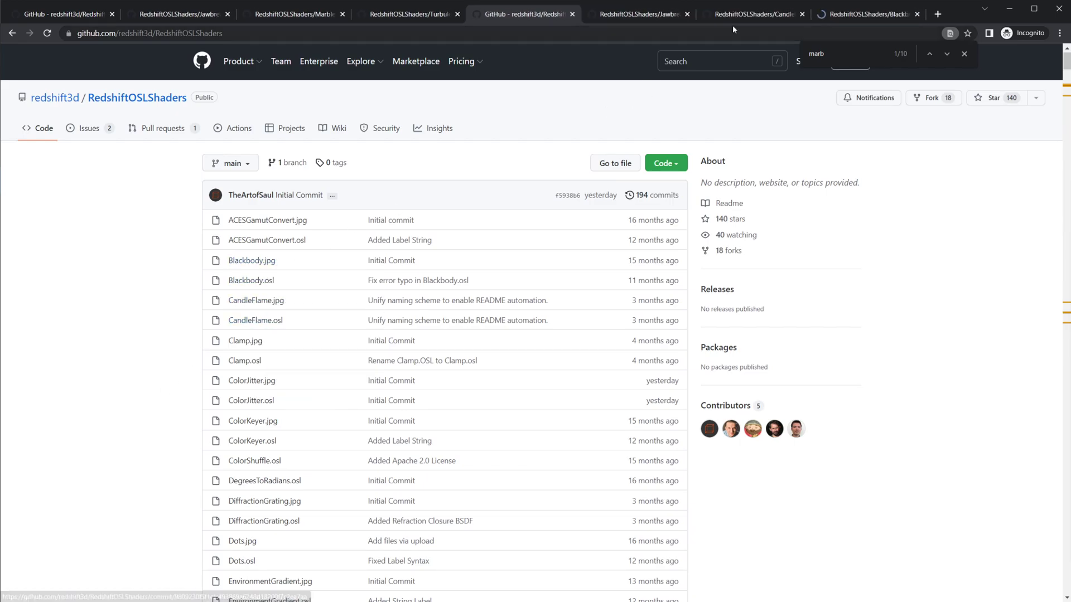
# - View the CandleFlame and Blackbody example renders, then return to Houdini
pyautogui.click(732, 15)
pyautogui.scroll(-3, 569, 290)
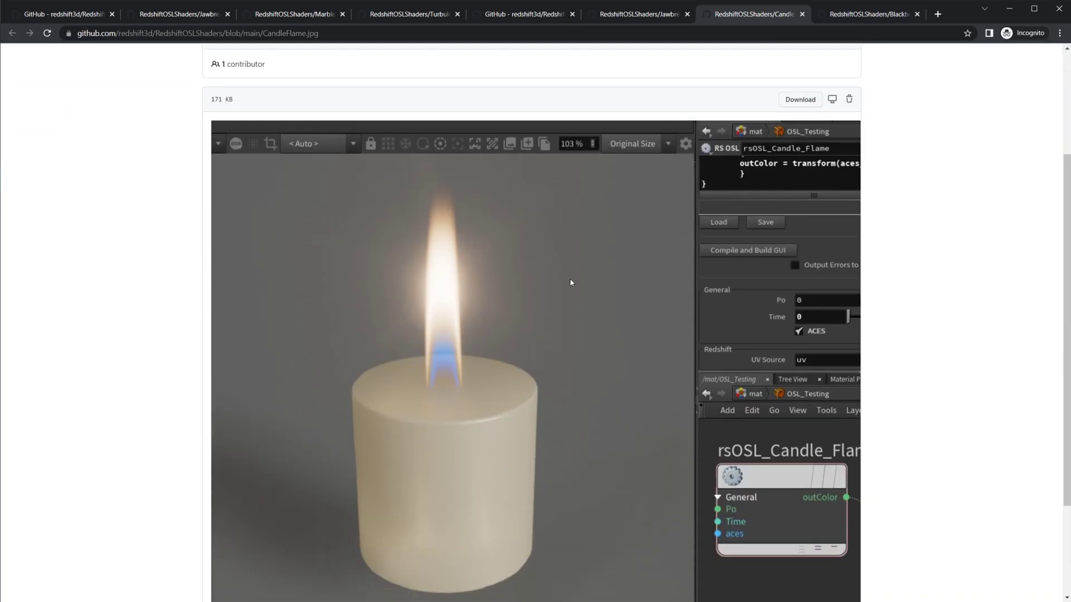
pyautogui.click(832, 19)
pyautogui.scroll(-5, 626, 313)
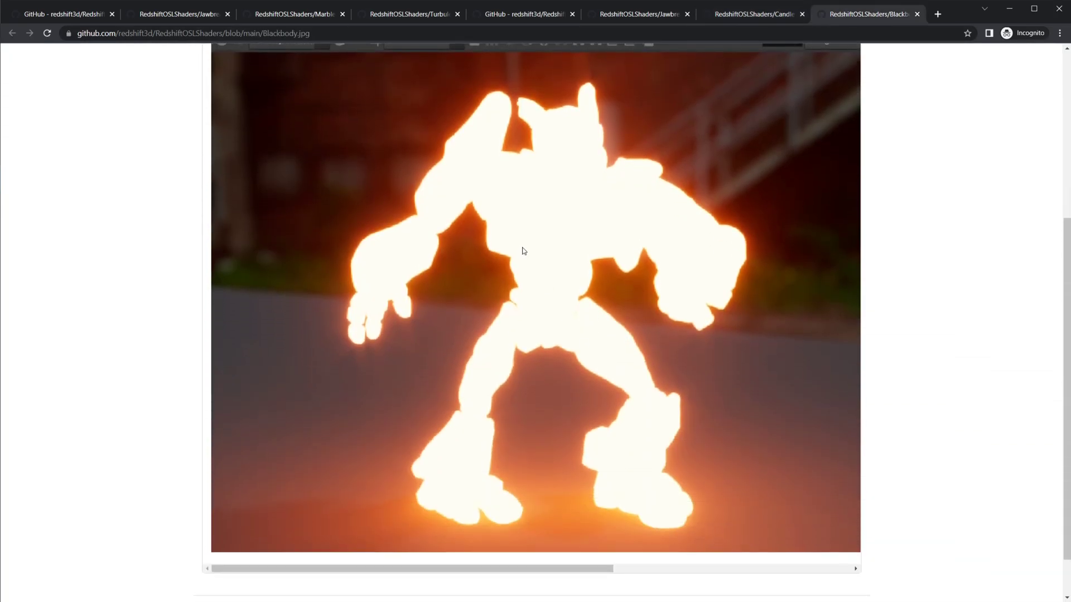
pyautogui.scroll(1, 531, 258)
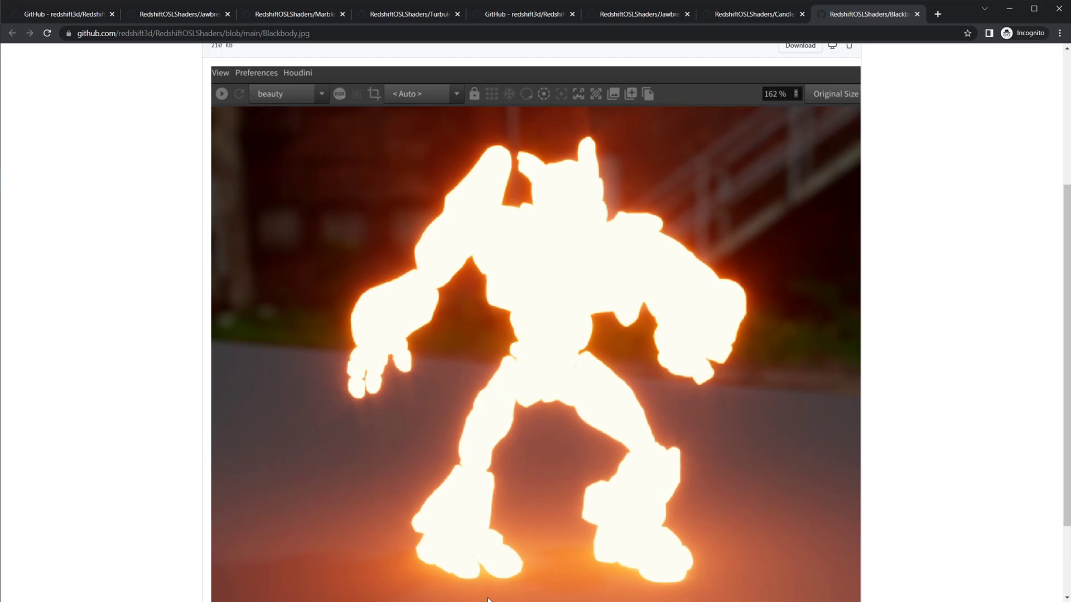
pyautogui.hotkey('alt', 'Tab')
pyautogui.hotkey('alt', 'Tab')
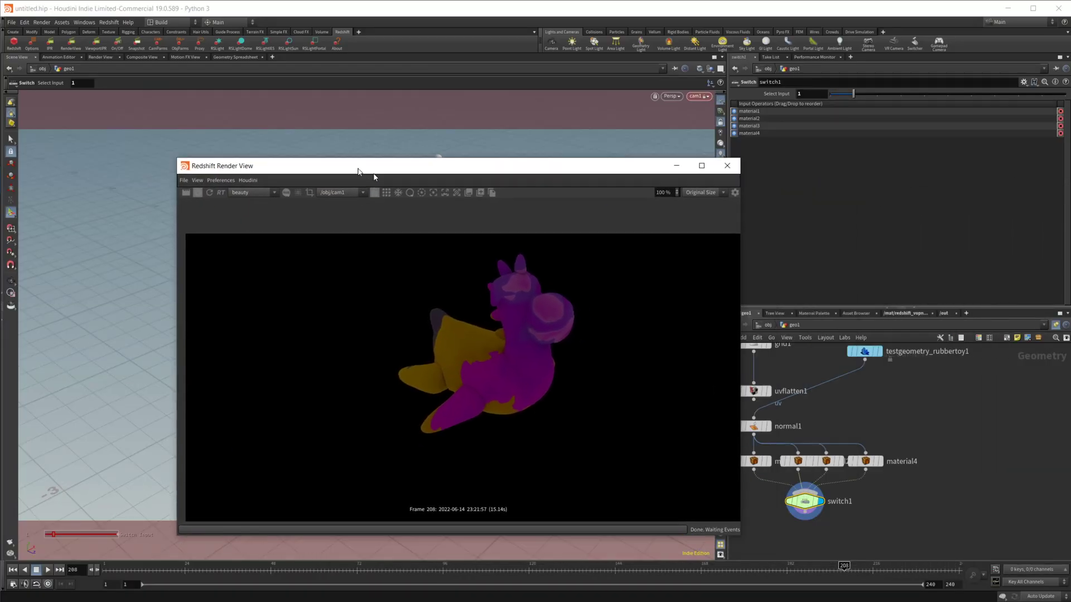
# - Set switch1 Select Input to 0, wire uvflatten1 into normal1, and view the grid at an angle
pyautogui.moveTo(390, 165); pyautogui.dragTo(283, 127)
pyautogui.moveTo(755, 463); pyautogui.dragTo(821, 444, button='middle')
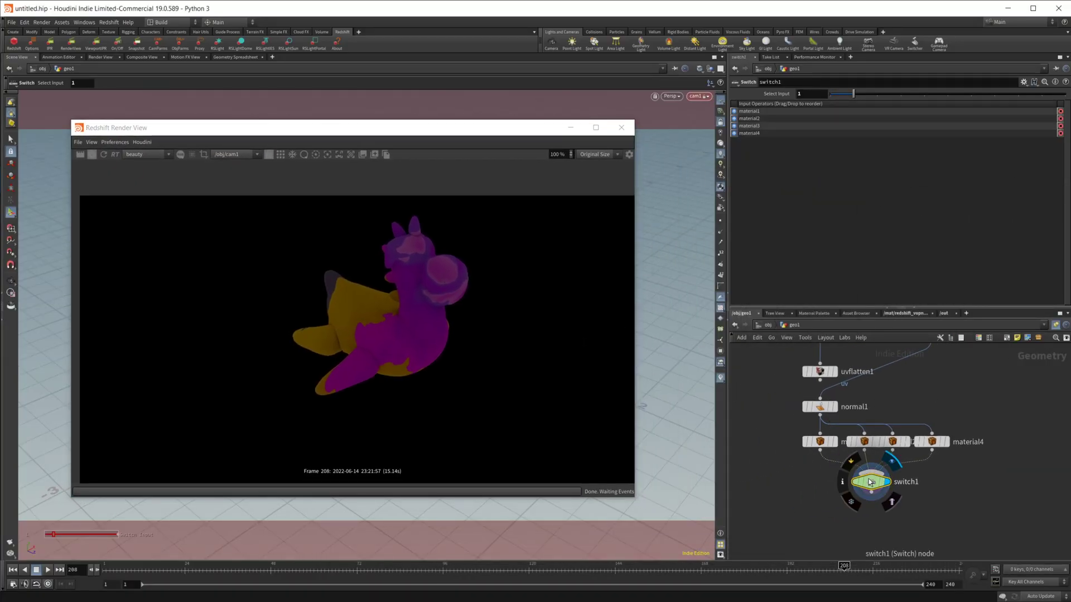
pyautogui.moveTo(852, 93); pyautogui.dragTo(613, 232)
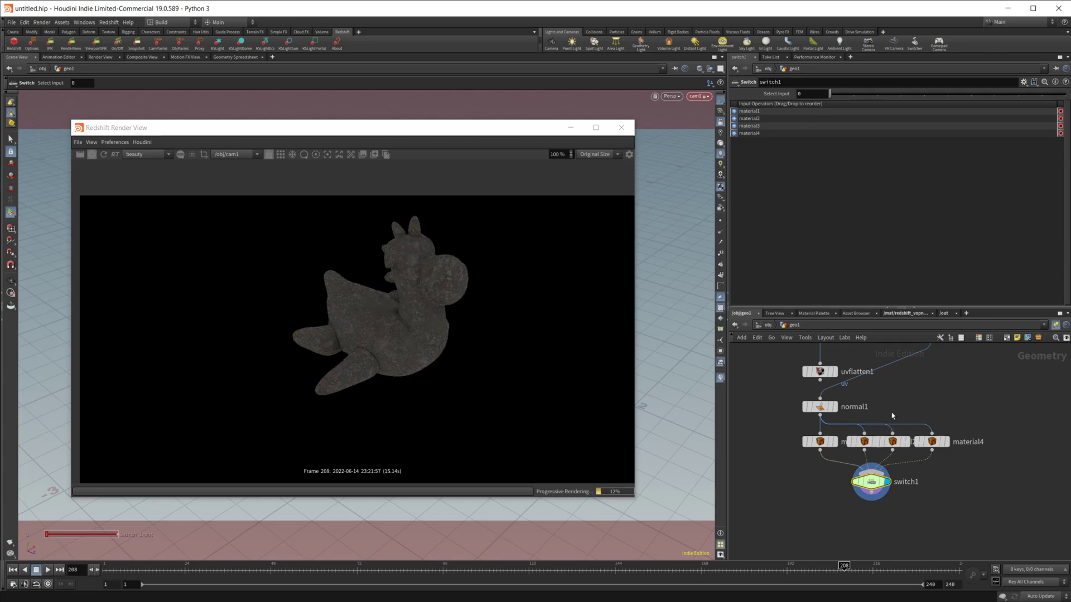
pyautogui.moveTo(892, 415); pyautogui.dragTo(925, 459, button='middle')
pyautogui.moveTo(853, 424); pyautogui.dragTo(857, 451)
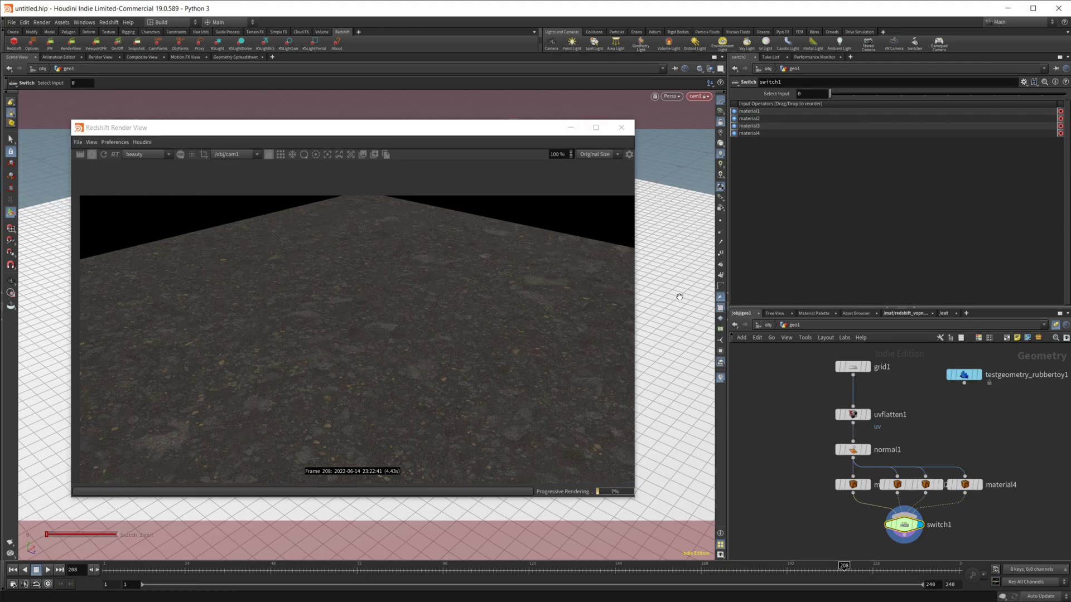
pyautogui.press('Escape')
pyautogui.moveTo(679, 297); pyautogui.dragTo(551, 335)
pyautogui.press('Return')
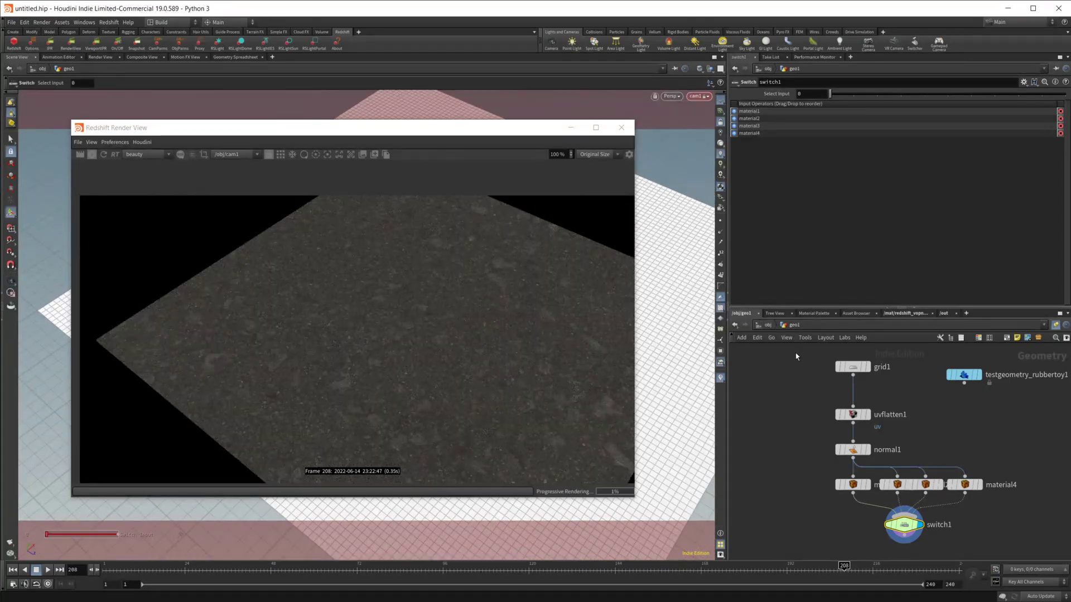
# - Go into redshift_vopnet1 and center rsOSL1 and StandardMaterial1 to show the shader settings
pyautogui.click(902, 314)
pyautogui.click(808, 325)
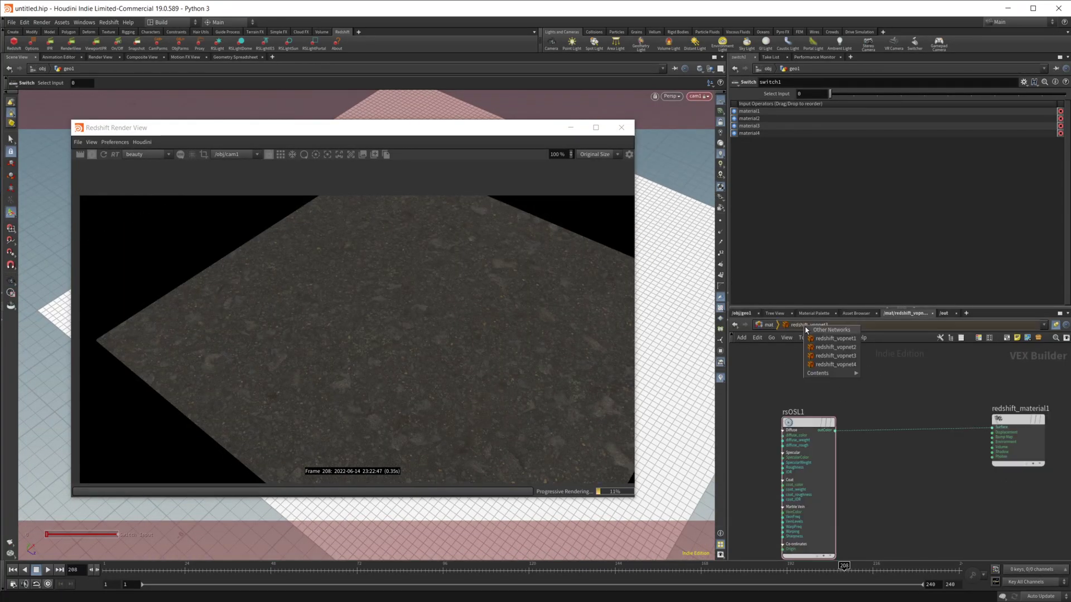
pyautogui.click(831, 335)
pyautogui.moveTo(911, 389); pyautogui.dragTo(878, 394, button='middle')
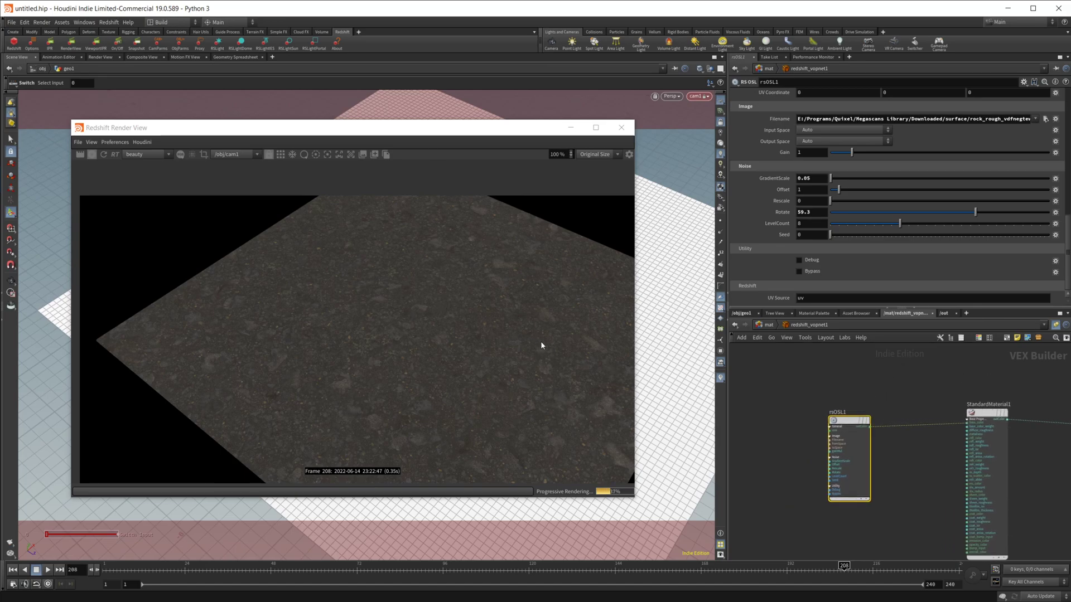
pyautogui.moveTo(861, 380); pyautogui.dragTo(804, 370, button='middle')
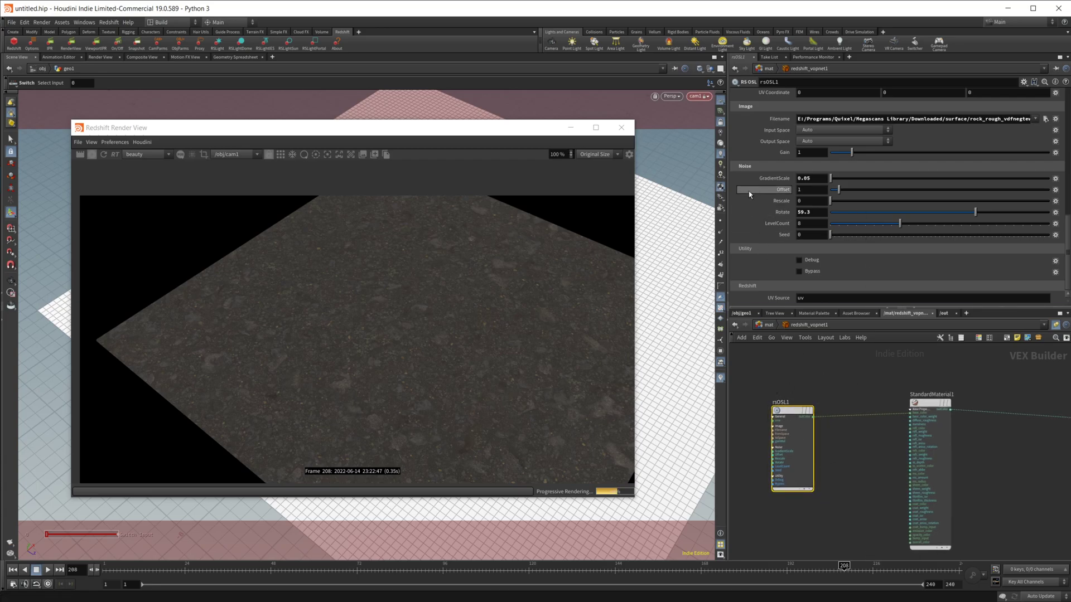
pyautogui.scroll(2, 750, 194)
pyautogui.moveTo(412, 128); pyautogui.dragTo(1070, 130)
pyautogui.hotkey('alt', 'Tab')
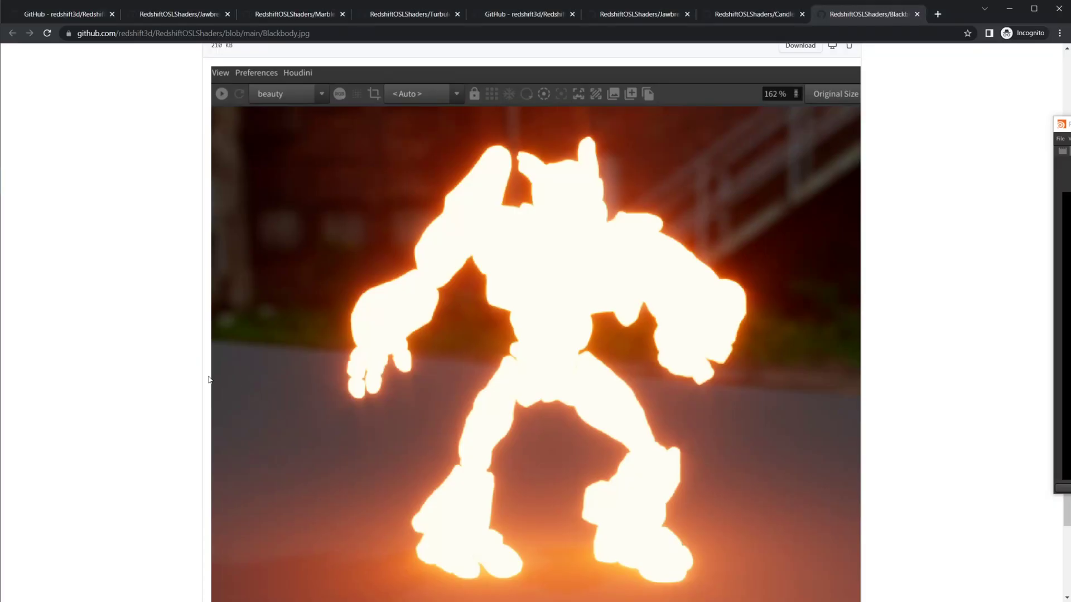
pyautogui.click(605, 13)
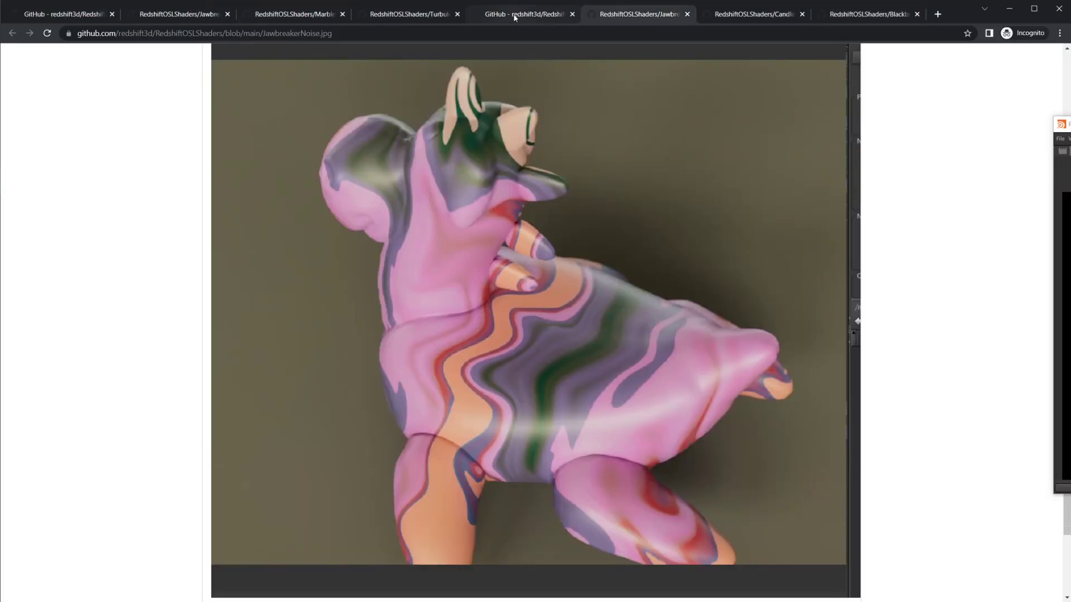
pyautogui.click(514, 16)
pyautogui.hotkey('ctrl', 'f')
pyautogui.write('marb')
pyautogui.scroll(-20, 866, 347)
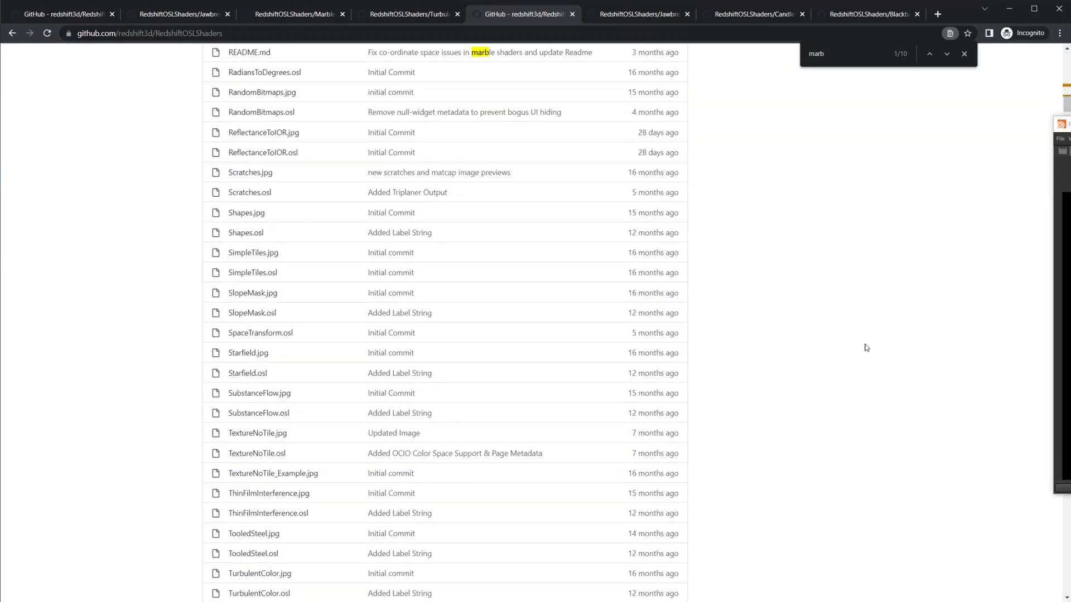
pyautogui.scroll(4, 858, 347)
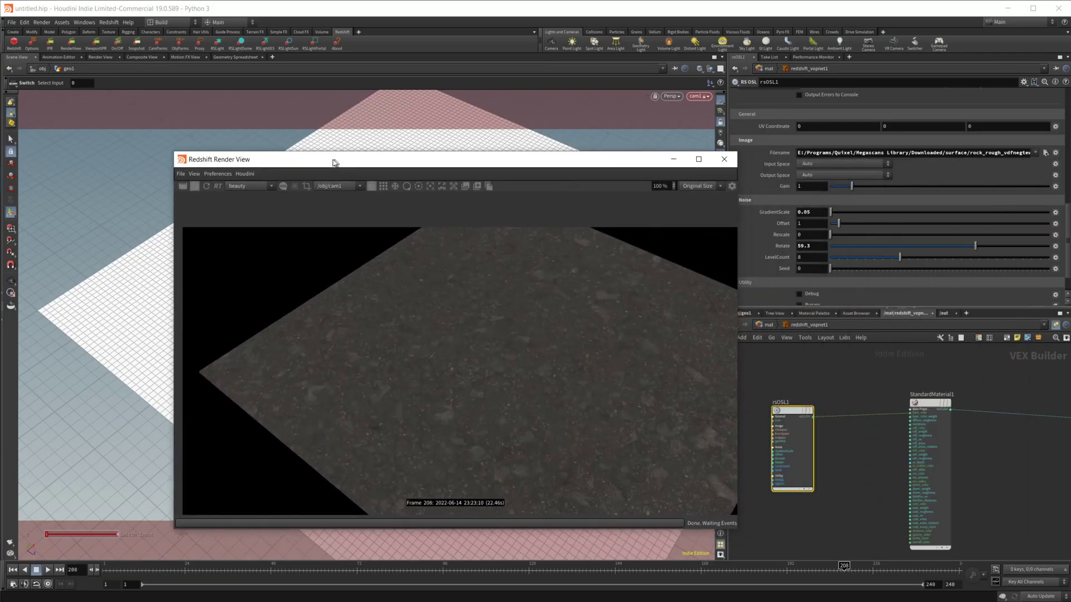
pyautogui.moveTo(333, 162); pyautogui.dragTo(234, 161)
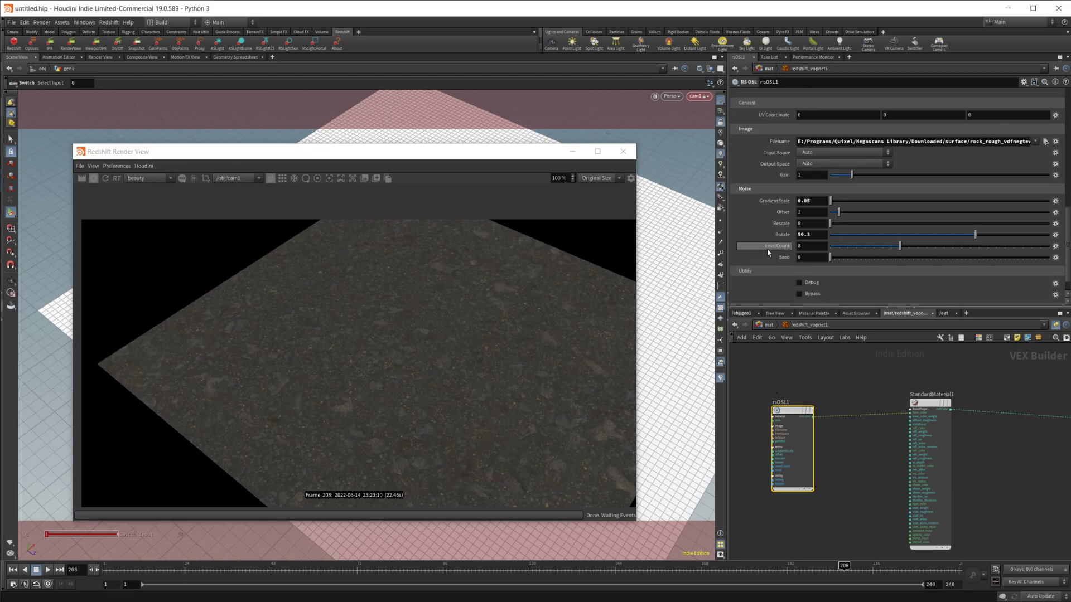
# - Turn on rsOSL1 Debug and raise the noise GradientScale to 0.13
pyautogui.scroll(-1, 769, 248)
pyautogui.click(811, 282)
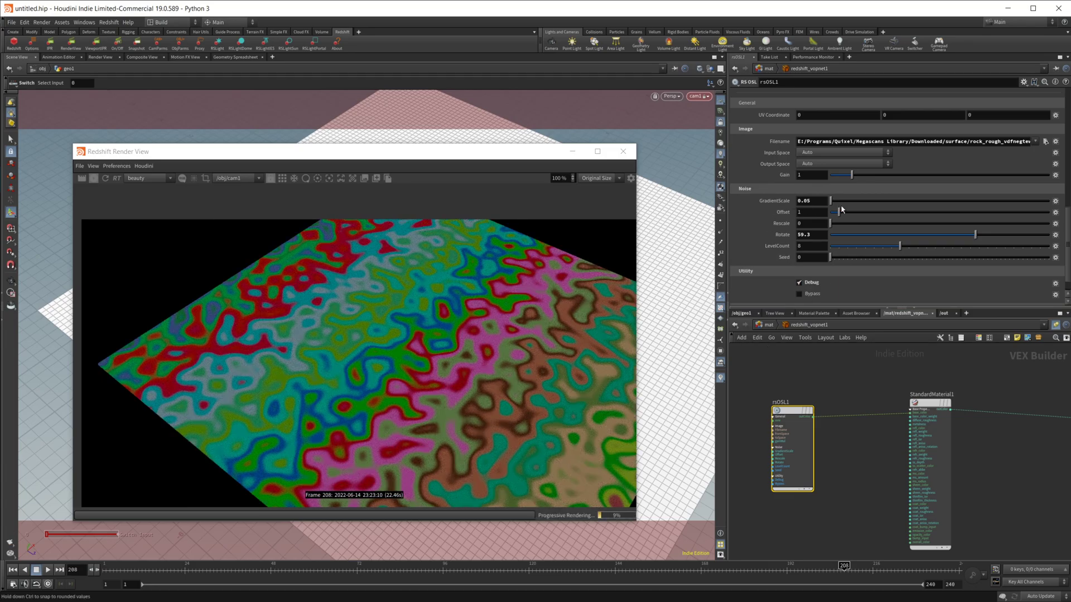
pyautogui.moveTo(830, 200)
pyautogui.mouseDown()
pyautogui.moveTo(873, 207)
pyautogui.moveTo(834, 211)
pyautogui.mouseUp()
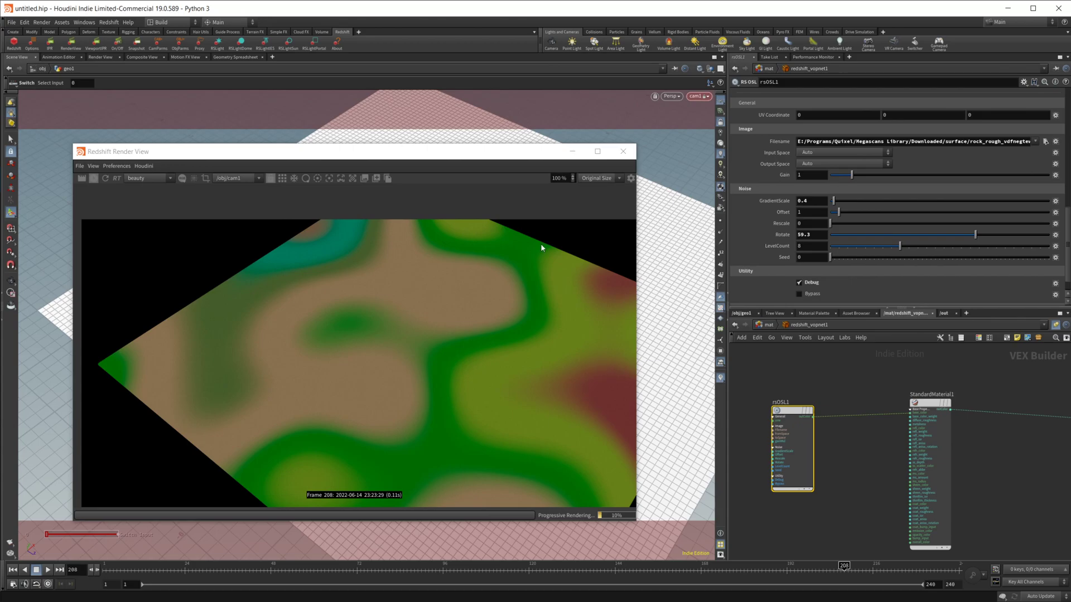
pyautogui.moveTo(482, 153); pyautogui.dragTo(436, 135)
pyautogui.press('Escape')
pyautogui.moveTo(681, 306); pyautogui.dragTo(493, 275)
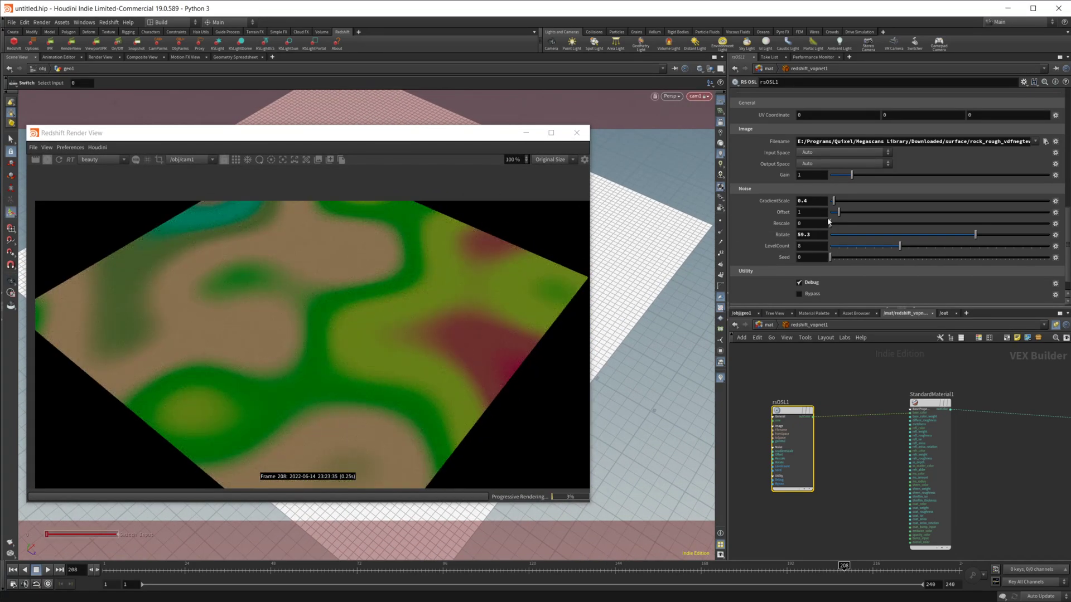
pyautogui.moveTo(814, 201); pyautogui.dragTo(868, 258, button='middle')
# - Set the noise Rotate to -19.3 and turn Debug off to render the rock texture
pyautogui.moveTo(965, 239)
pyautogui.mouseDown()
pyautogui.moveTo(862, 238)
pyautogui.moveTo(971, 238)
pyautogui.mouseUp()
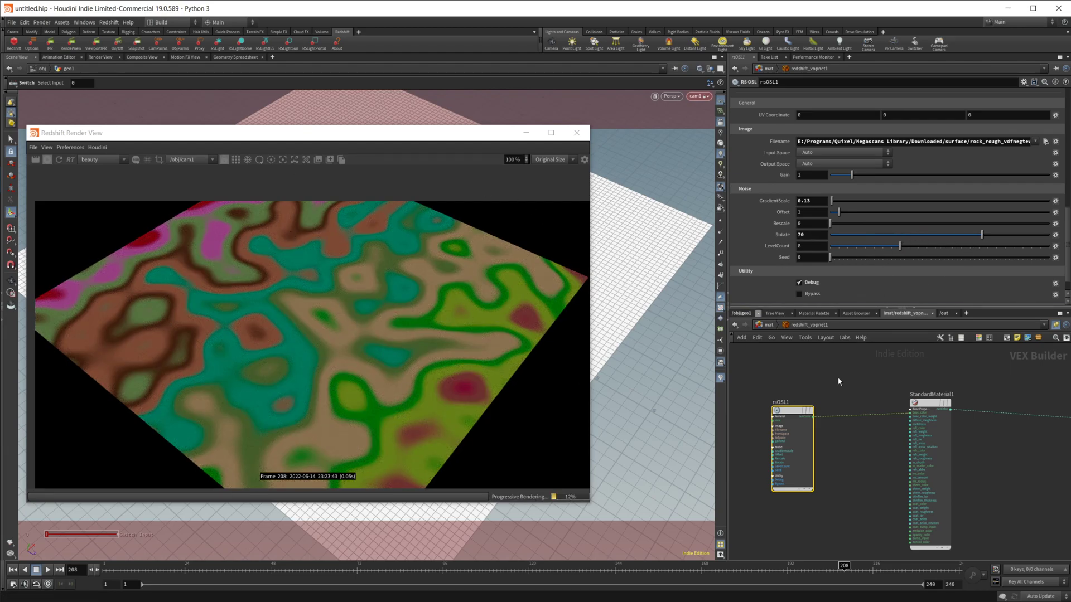
pyautogui.click(799, 283)
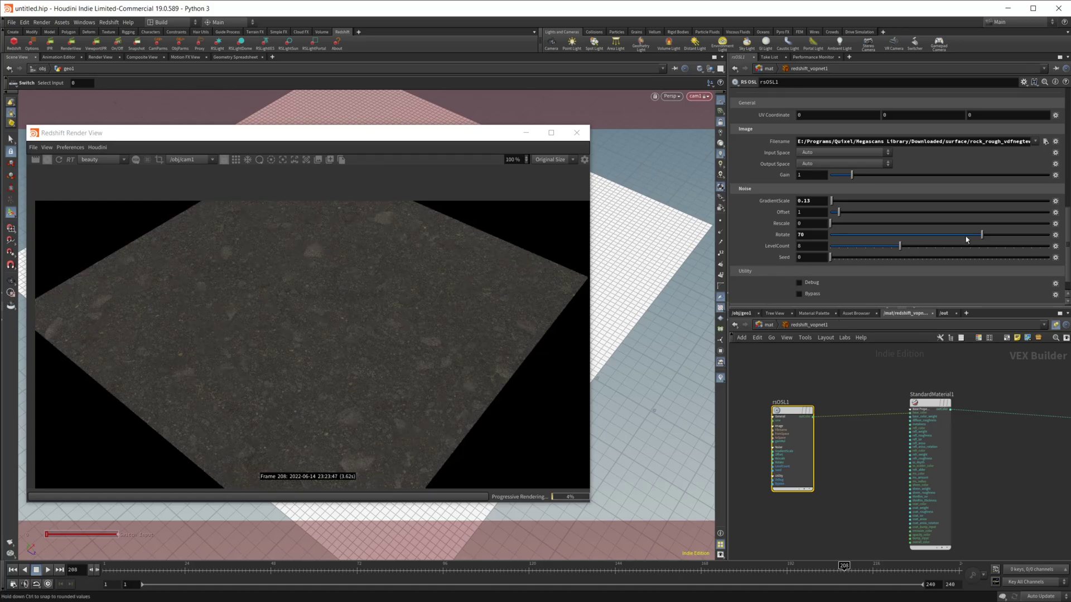
pyautogui.moveTo(982, 236); pyautogui.dragTo(928, 239)
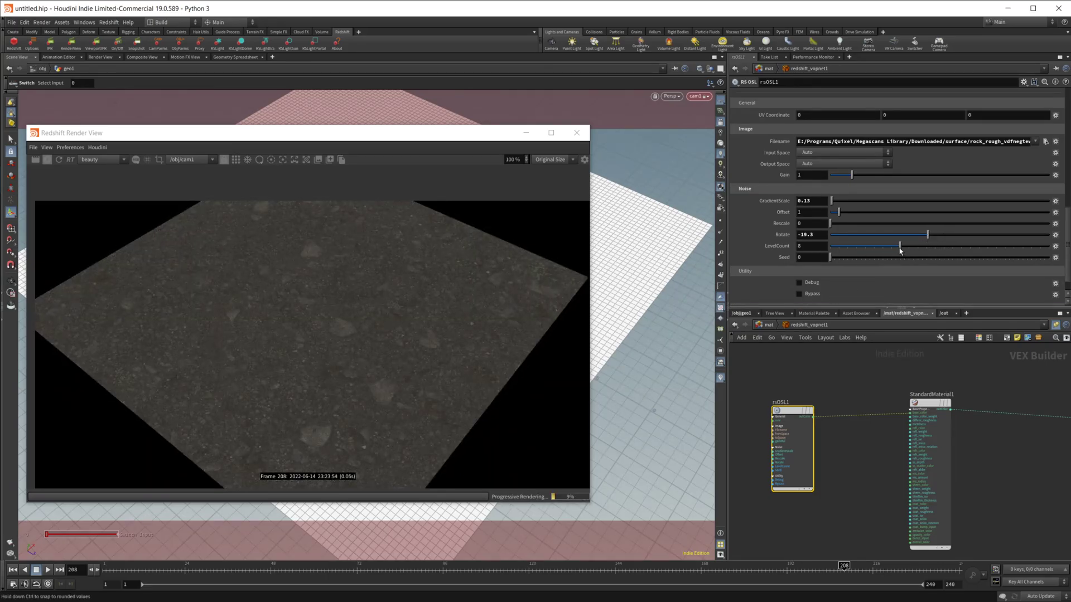
# - Set the rsOSL1 noise LevelCount to 5, toggling Debug on and then off again
pyautogui.click(810, 283)
pyautogui.moveTo(899, 246); pyautogui.dragTo(1049, 245)
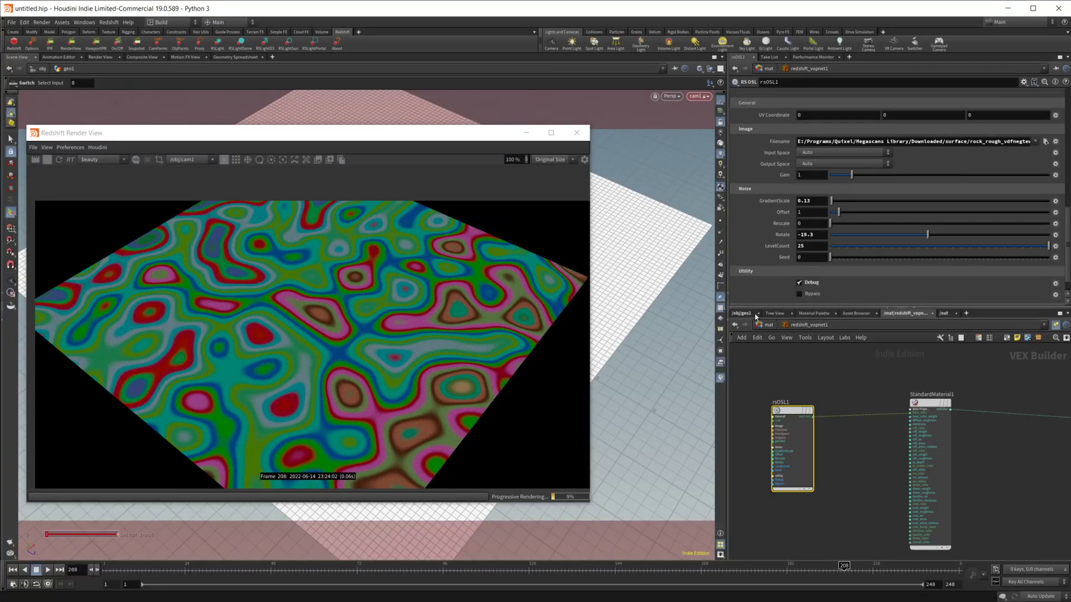
pyautogui.click(813, 283)
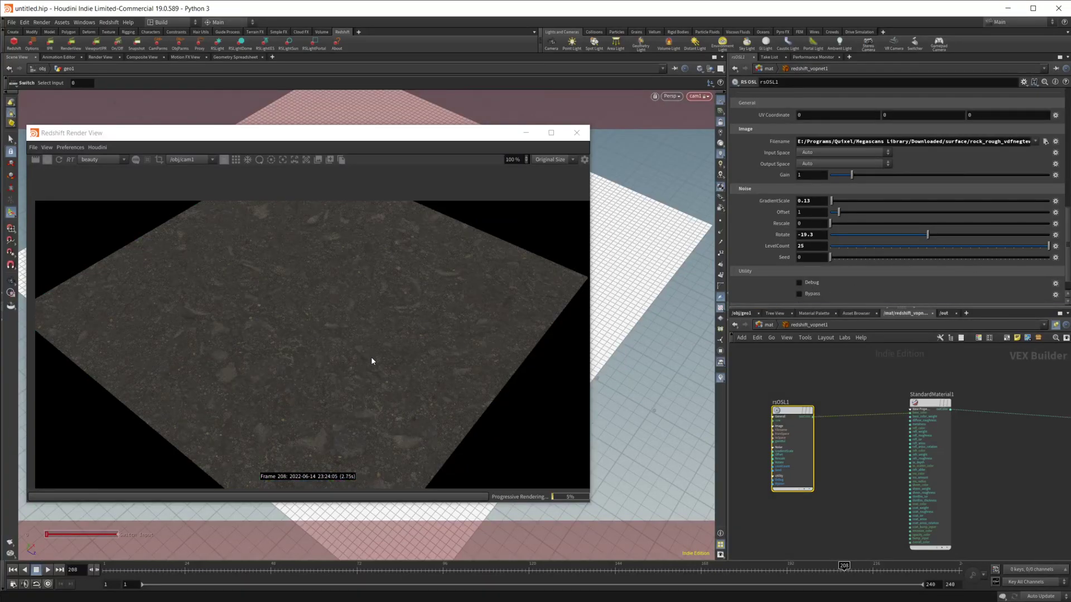
pyautogui.moveTo(987, 247); pyautogui.dragTo(865, 248)
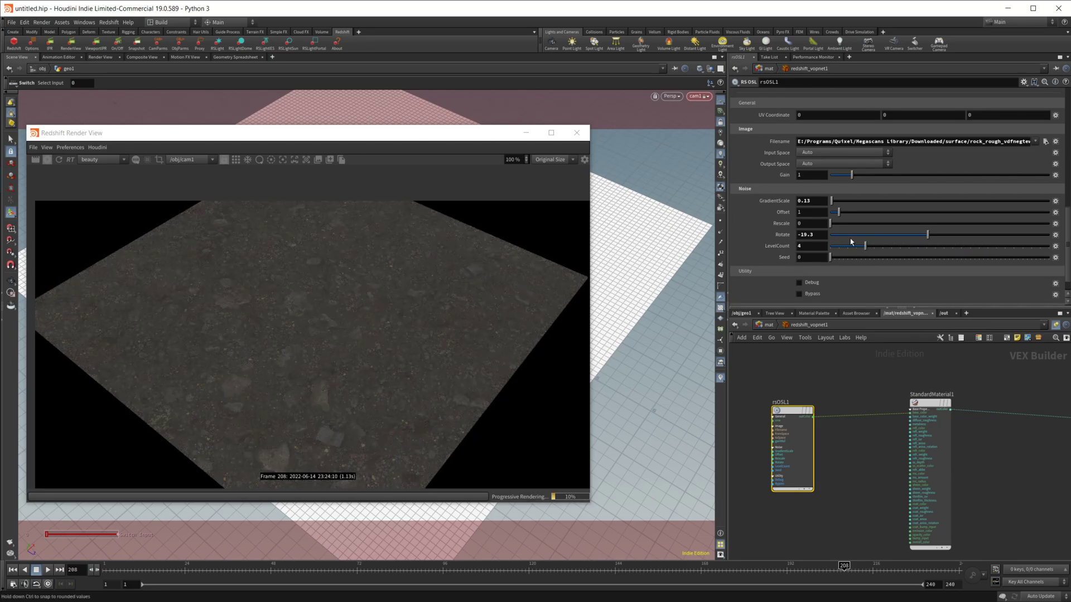
pyautogui.moveTo(865, 249)
pyautogui.mouseDown()
pyautogui.moveTo(799, 252)
pyautogui.moveTo(873, 249)
pyautogui.mouseUp()
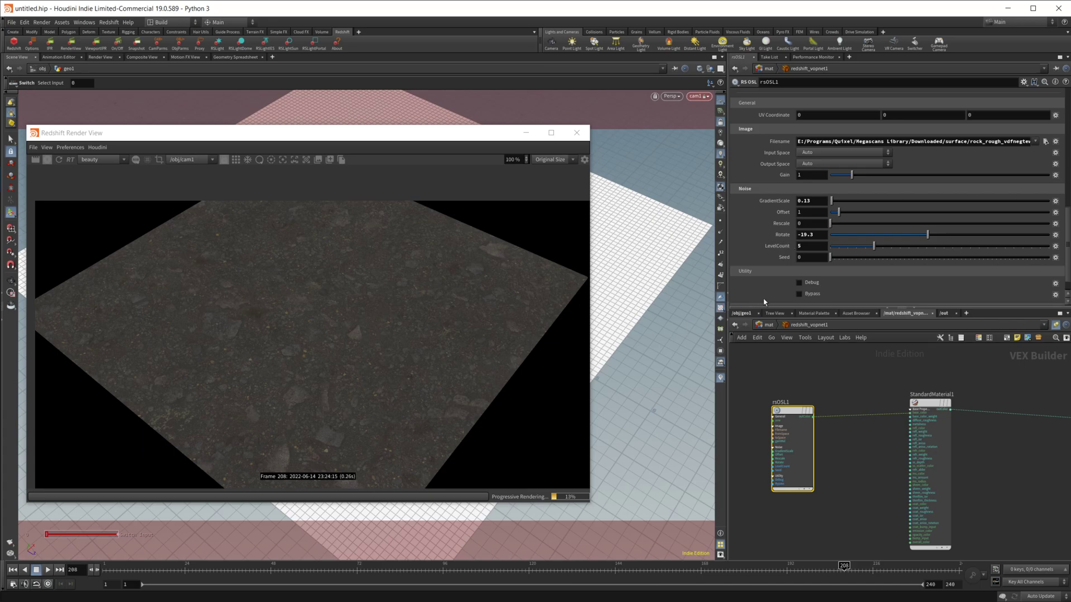
# - Bring rsOSL1 back into view and set the noise Offset to 2.33
pyautogui.moveTo(879, 469); pyautogui.dragTo(830, 468, button='middle')
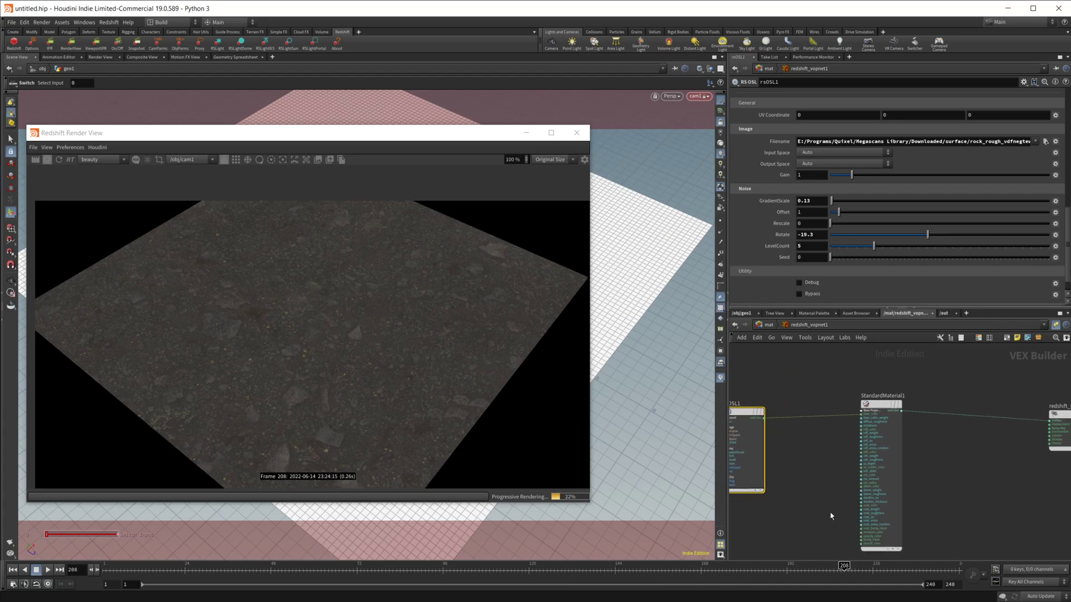
pyautogui.moveTo(910, 523); pyautogui.dragTo(906, 471, button='middle')
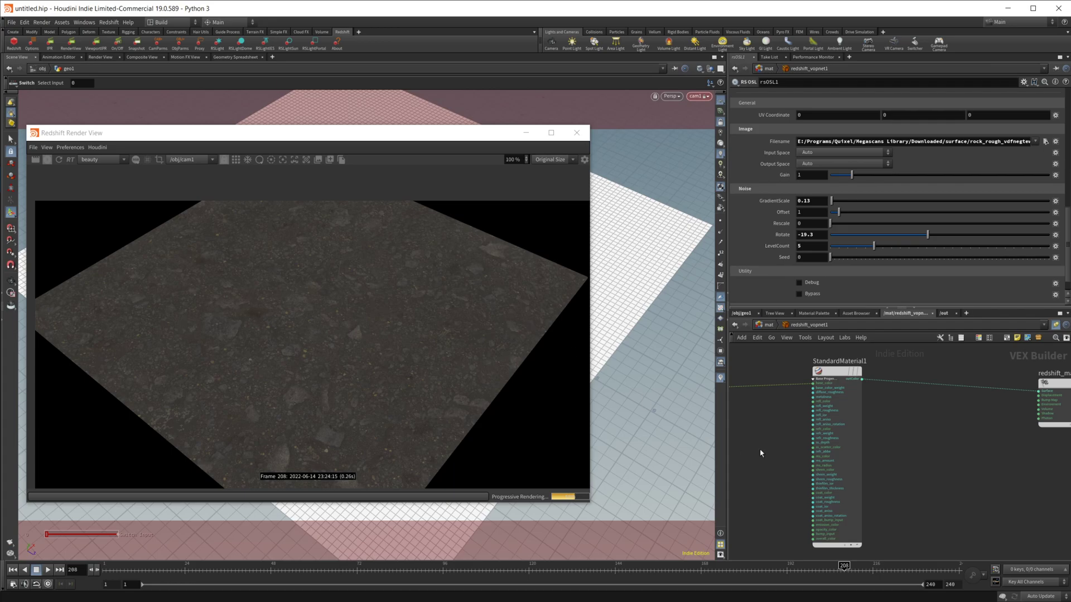
pyautogui.moveTo(774, 451); pyautogui.dragTo(868, 437, button='middle')
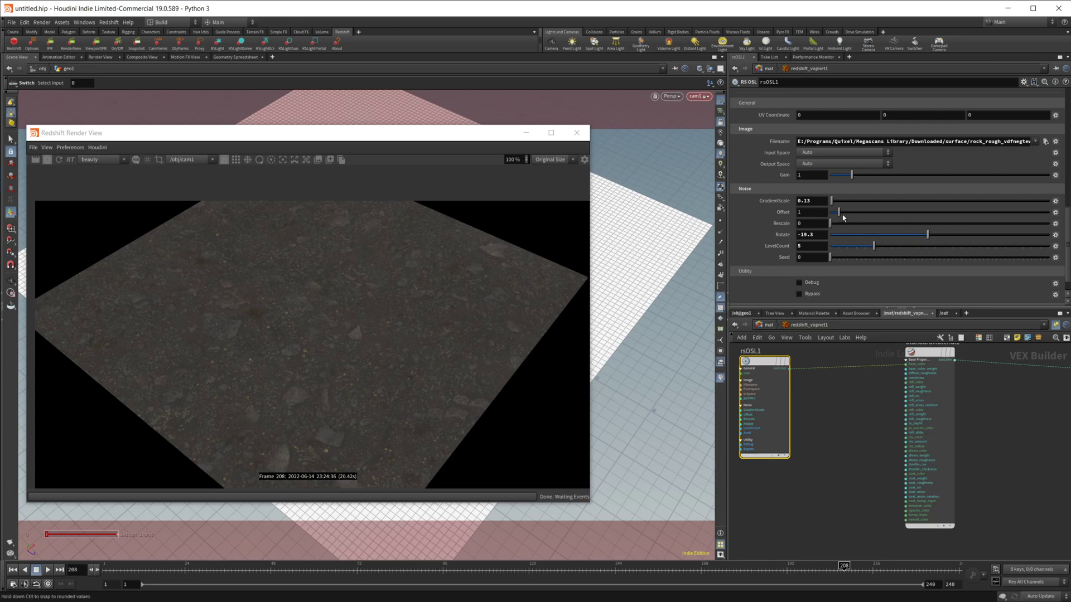
pyautogui.moveTo(842, 216); pyautogui.dragTo(853, 217)
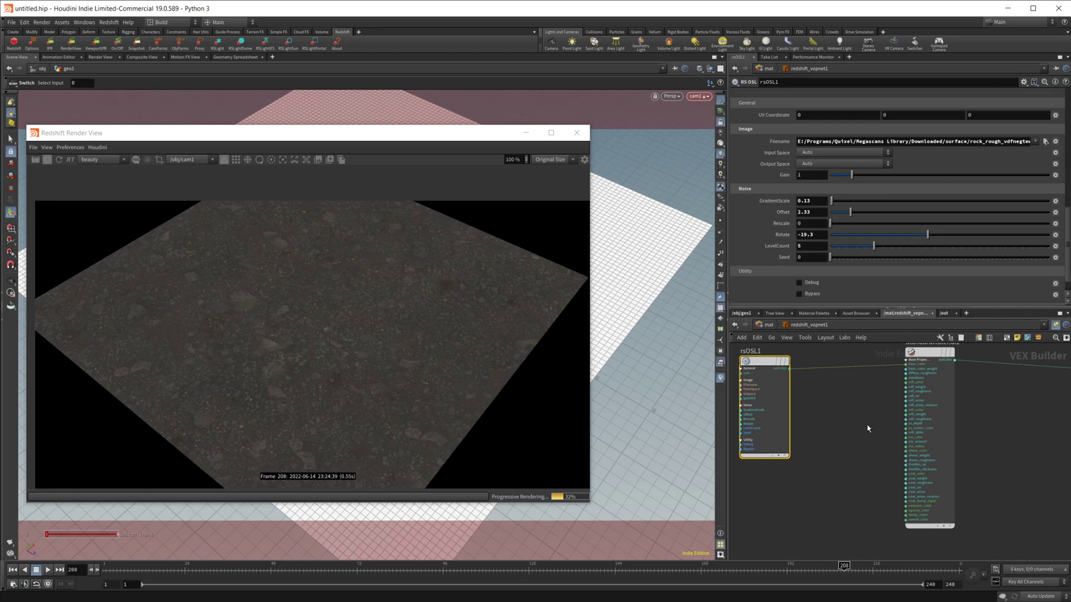
pyautogui.hotkey('alt', 'Tab')
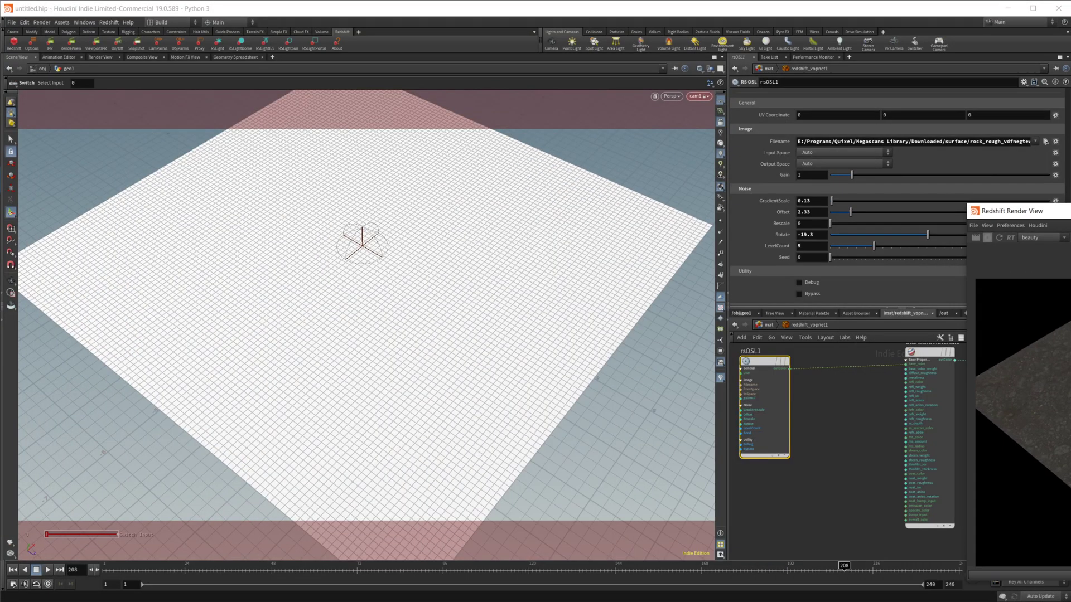
# - Scroll down the RedshiftOSLShaders file list and open WoodGrain.jpg in a new tab
pyautogui.moveTo(764, 8); pyautogui.dragTo(1045, 210)
pyautogui.hotkey('alt', 'Tab')
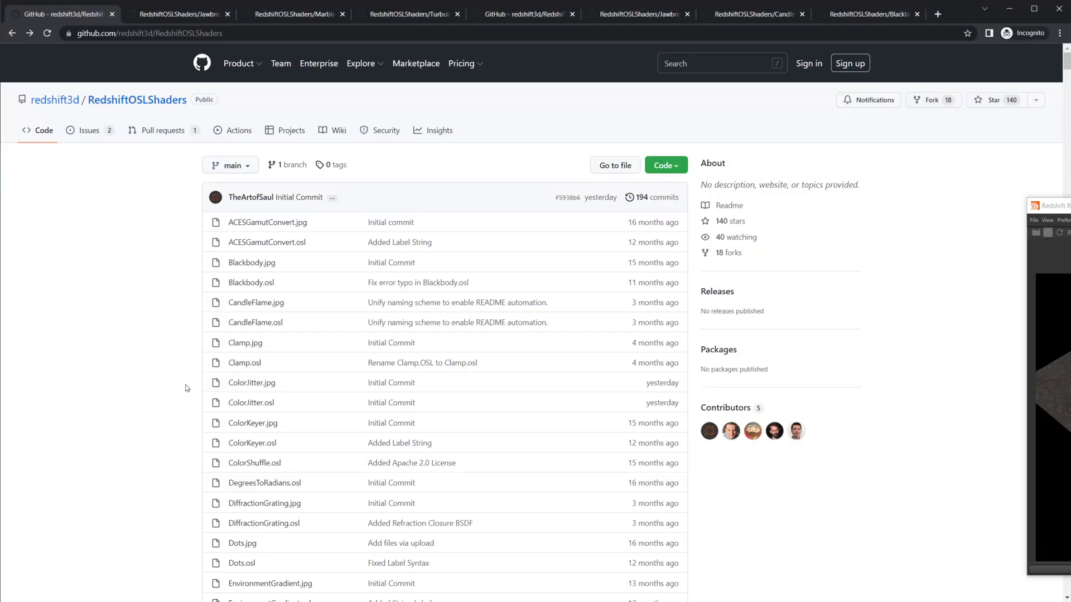
pyautogui.scroll(-5, 167, 346)
pyautogui.scroll(-6, 225, 350)
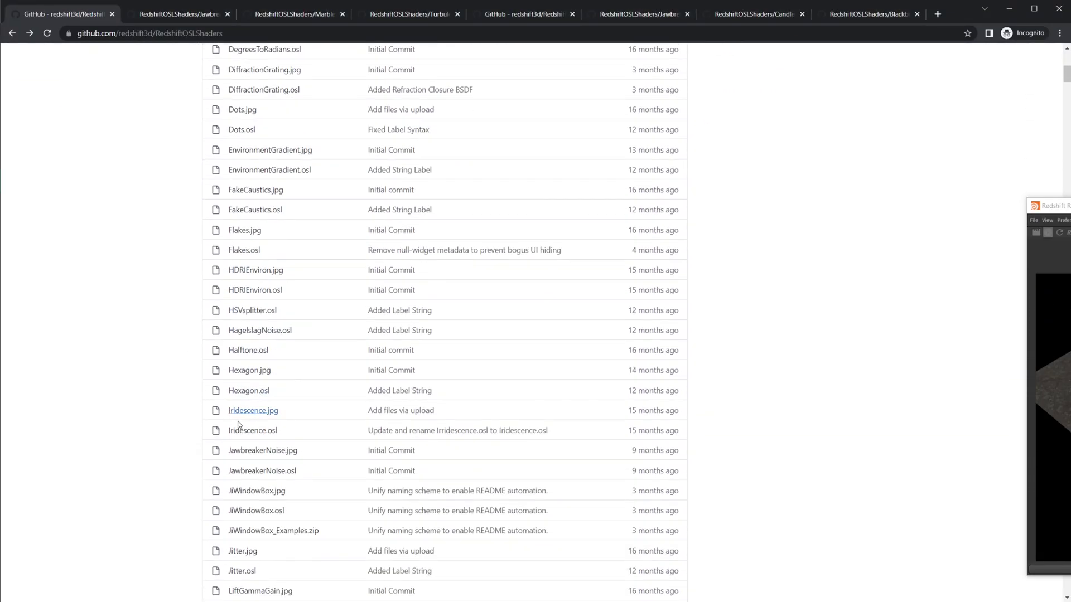
pyautogui.scroll(-4, 155, 456)
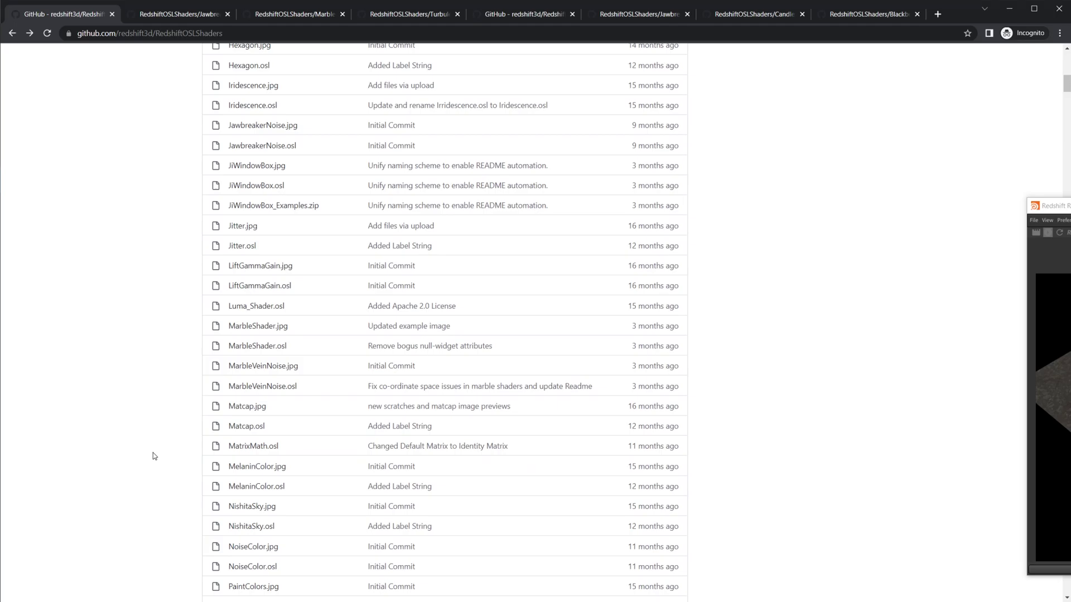
pyautogui.scroll(-1, 154, 456)
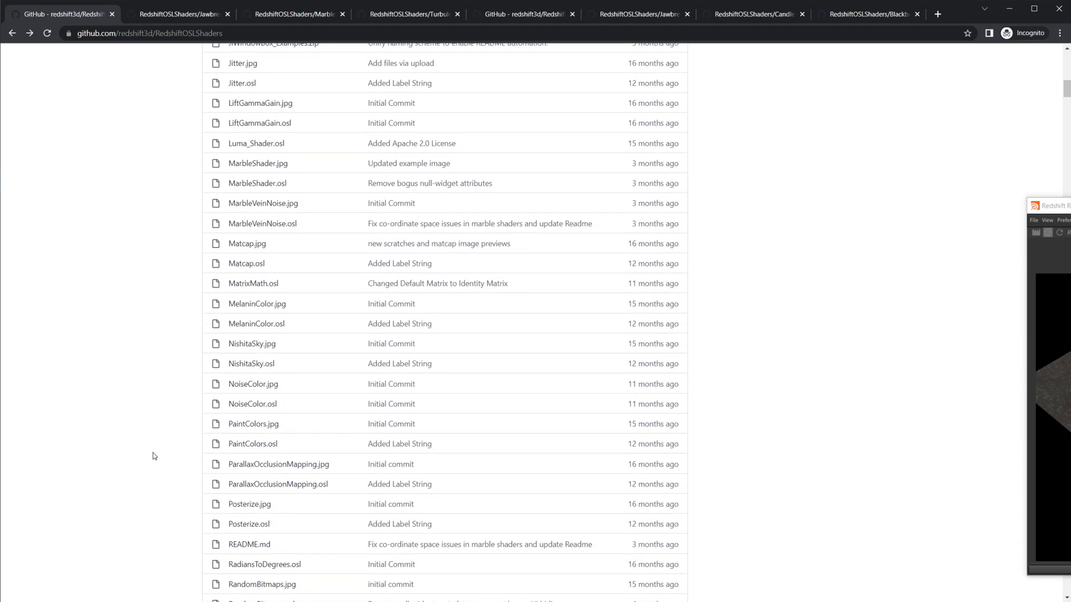
pyautogui.scroll(-1, 155, 456)
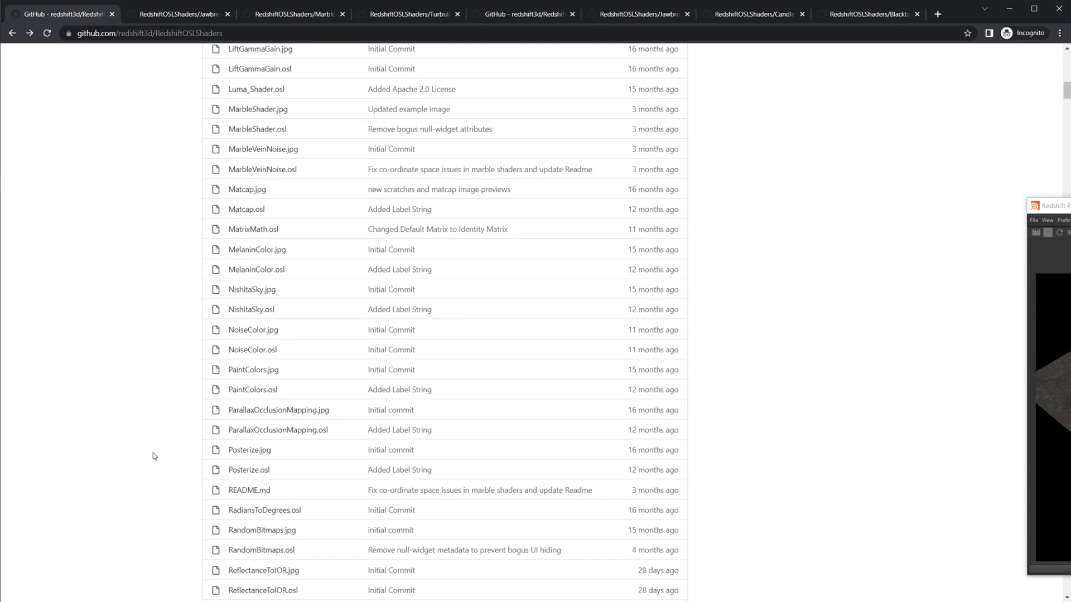
pyautogui.scroll(-7, 155, 456)
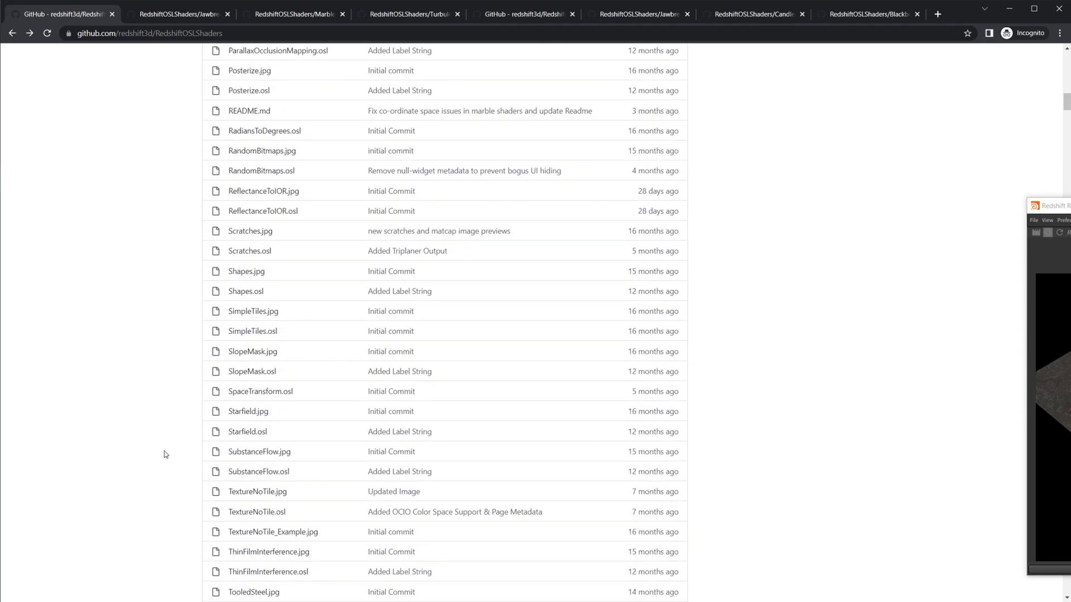
pyautogui.scroll(-4, 165, 453)
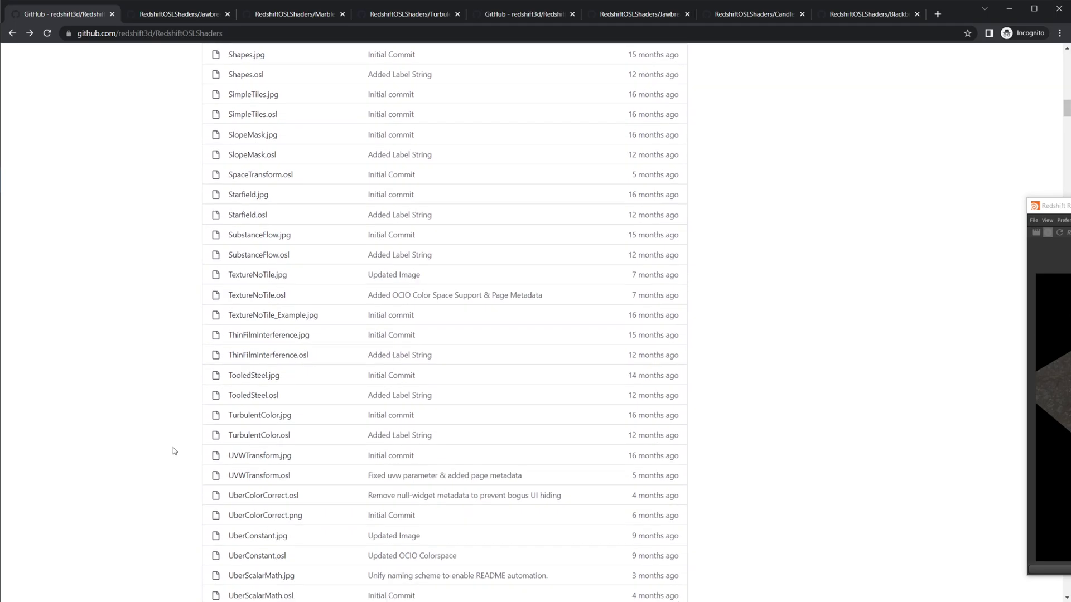
pyautogui.scroll(-4, 174, 451)
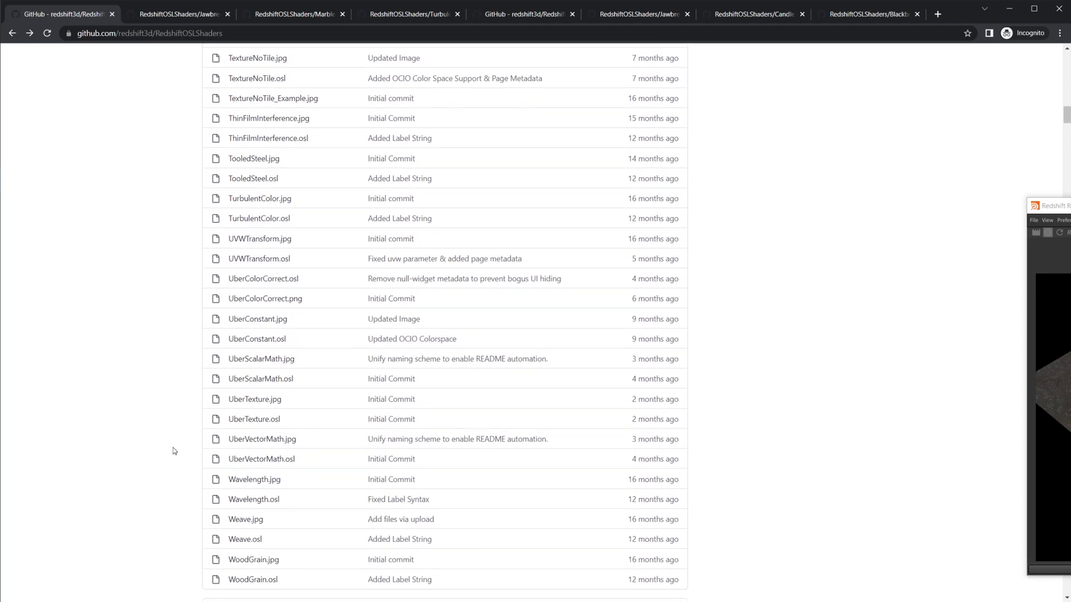
pyautogui.scroll(-1, 173, 449)
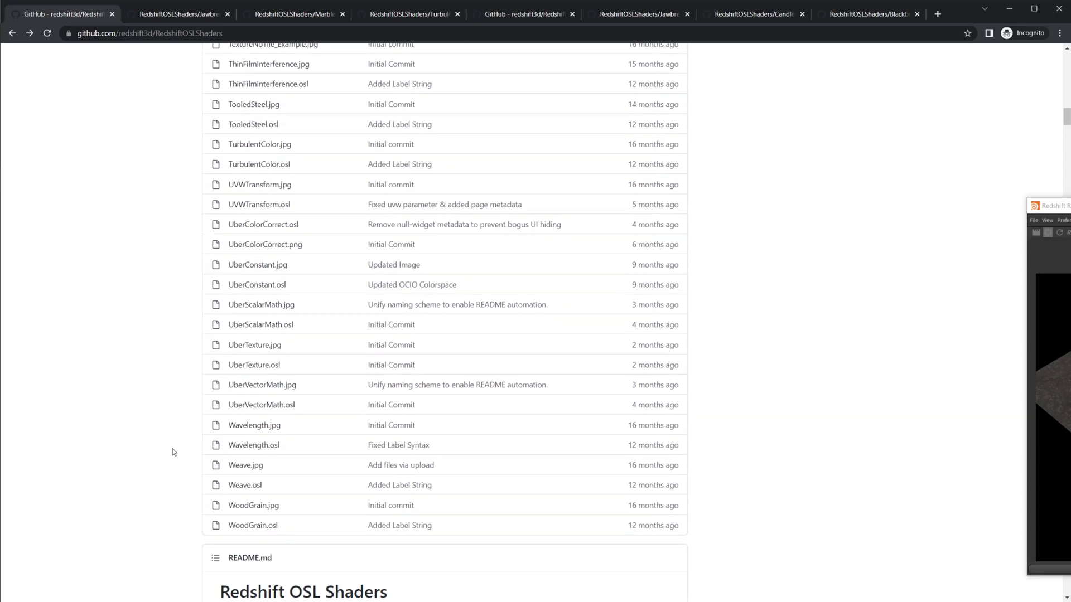
pyautogui.rightClick(270, 508)
pyautogui.click(287, 514)
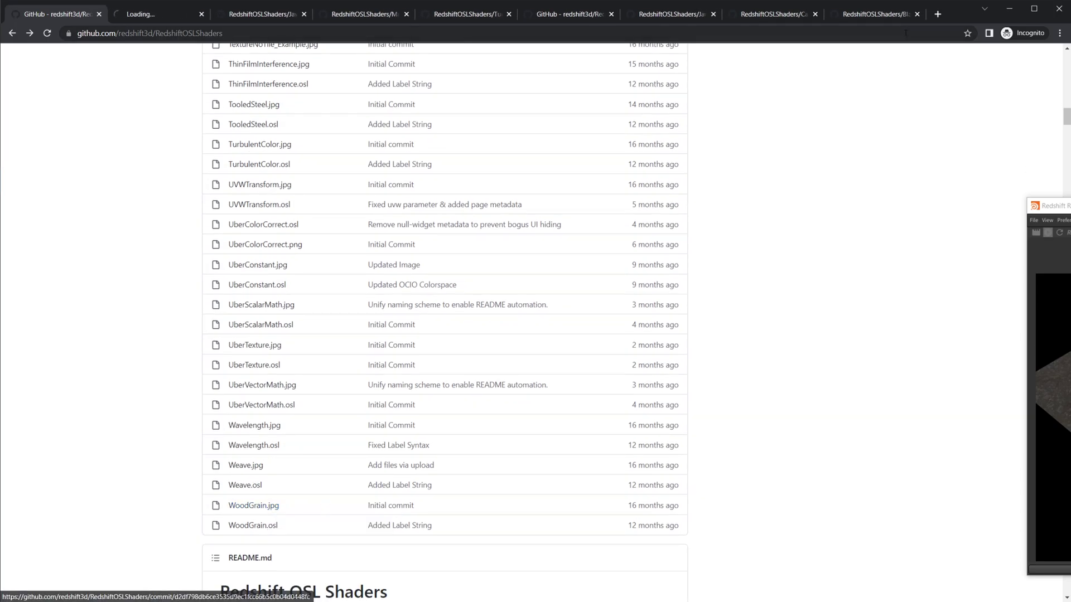
pyautogui.click(162, 14)
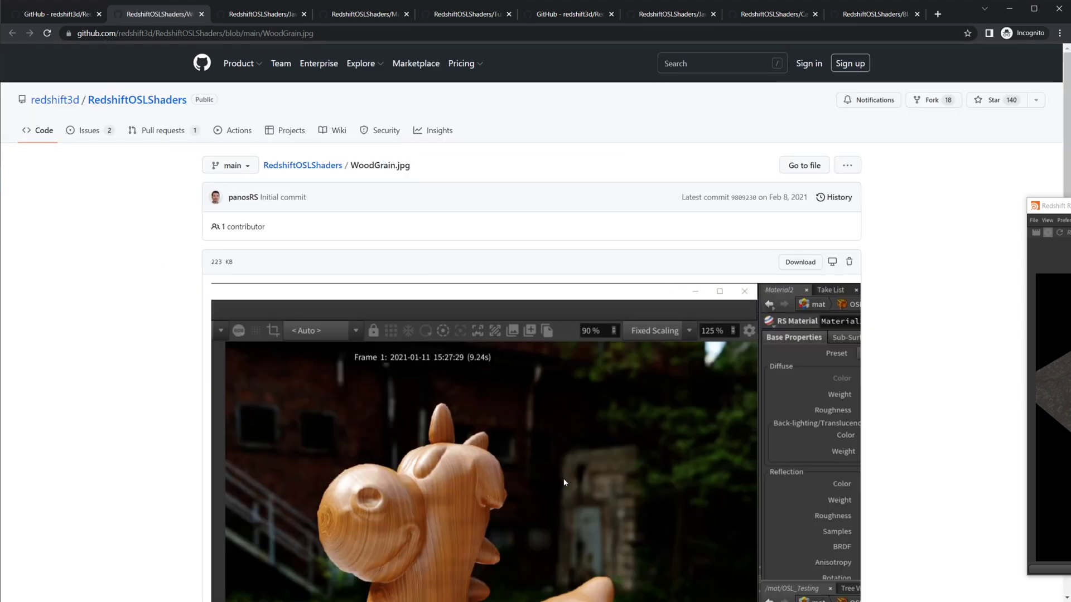
pyautogui.scroll(-3, 447, 494)
pyautogui.scroll(-2, 446, 494)
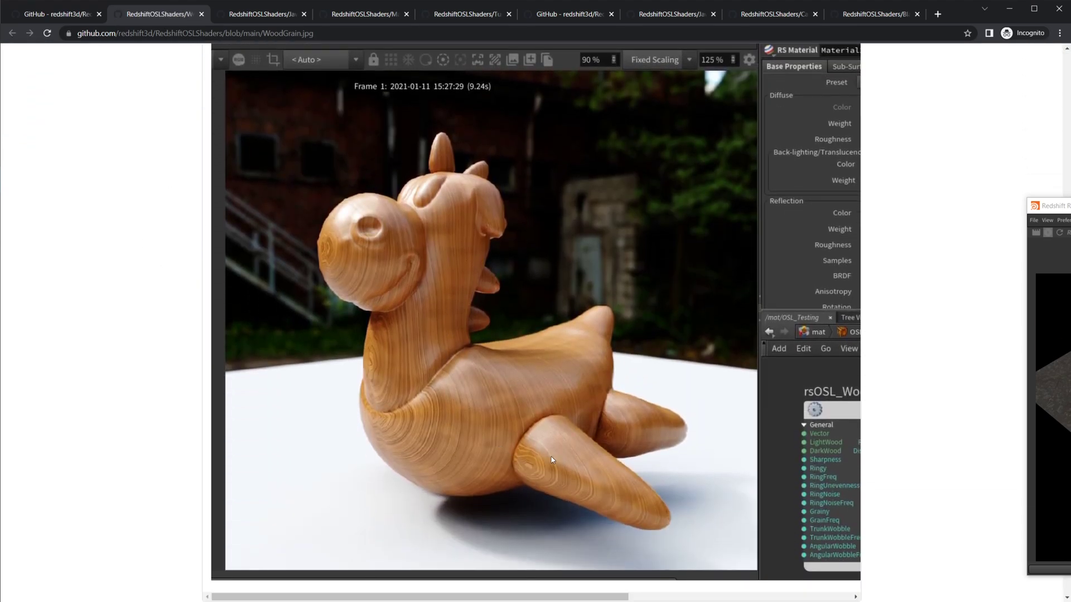